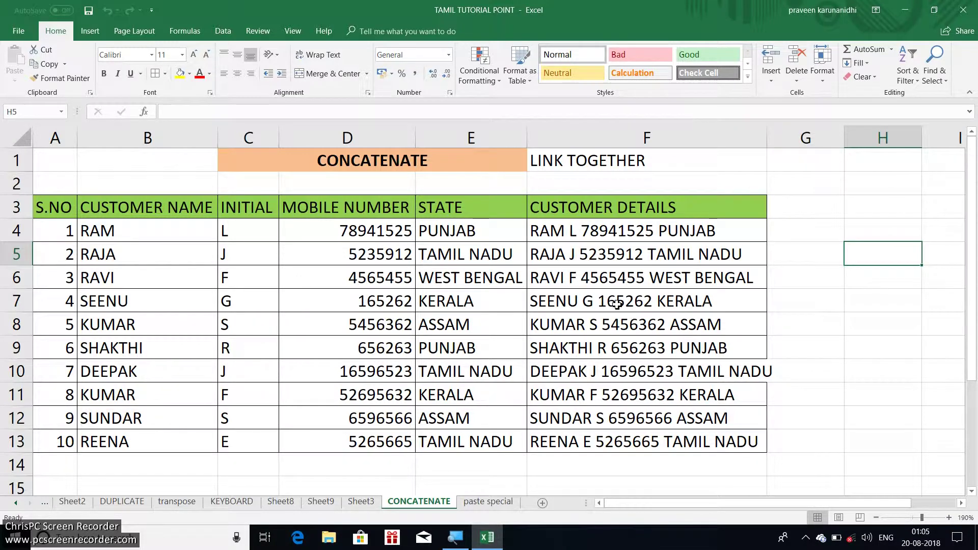
# Step: Drag-select the STATE and CUSTOMER DETAILS cells E3:F13 of the customer table
pyautogui.moveTo(453, 206)
pyautogui.mouseDown()
pyautogui.moveTo(489, 442)
pyautogui.moveTo(586, 436)
pyautogui.mouseUp()
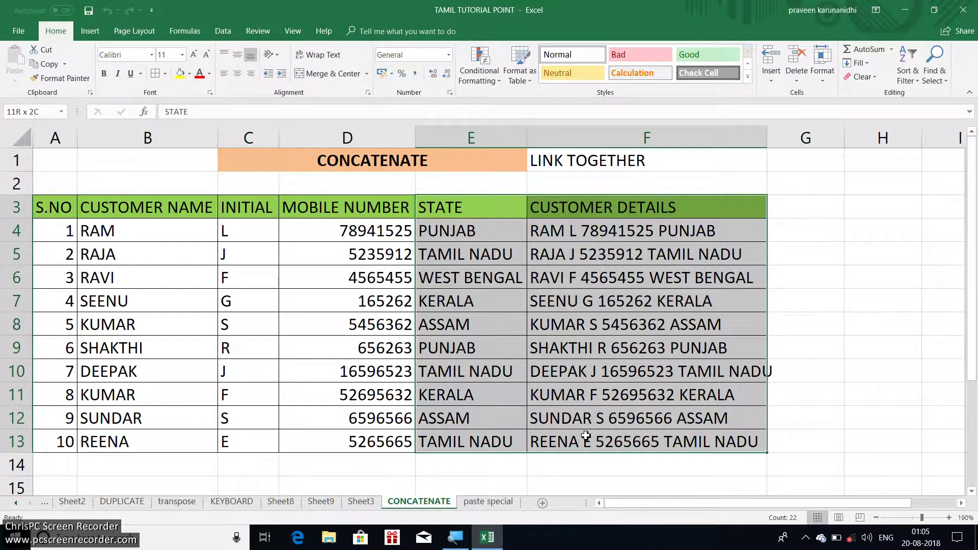
pyautogui.click(812, 237)
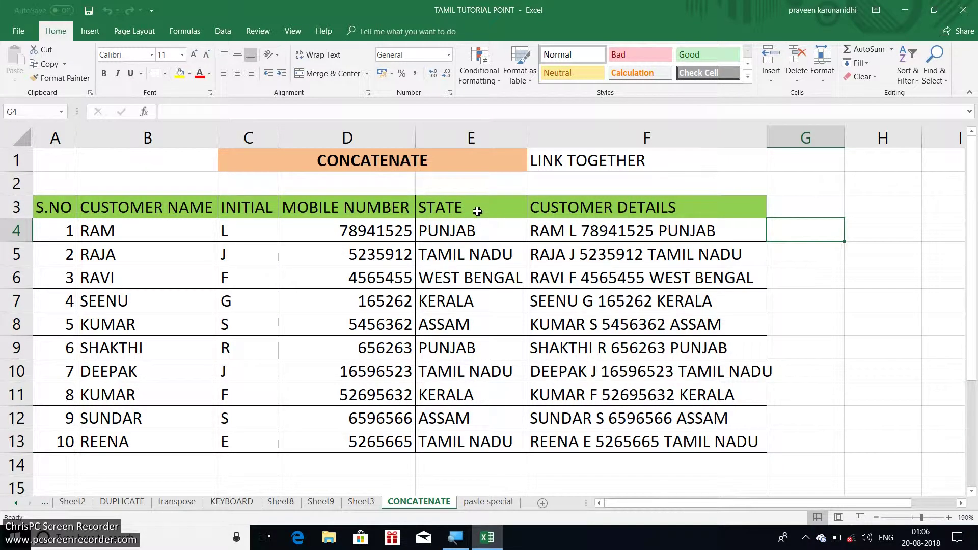
pyautogui.moveTo(477, 206)
pyautogui.mouseDown()
pyautogui.moveTo(480, 438)
pyautogui.moveTo(566, 439)
pyautogui.mouseUp()
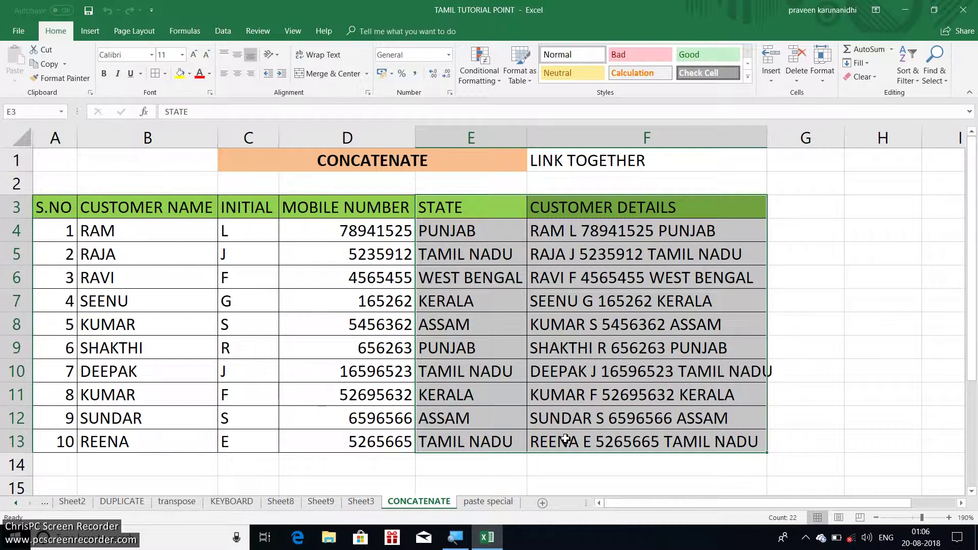
# Step: Copy the STATE and CUSTOMER DETAILS range E3:F13 from the right-click menu
pyautogui.moveTo(565, 438); pyautogui.dragTo(565, 439)
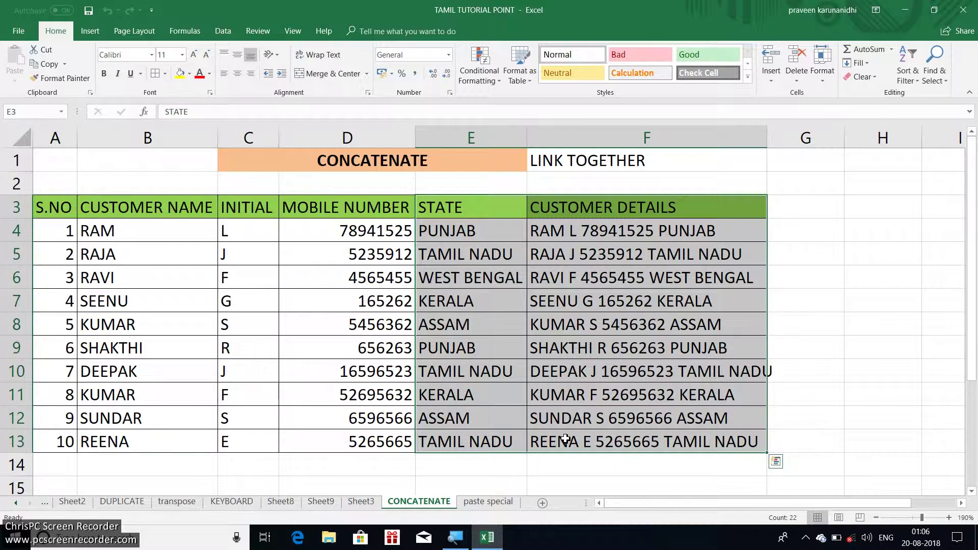
pyautogui.rightClick(489, 293)
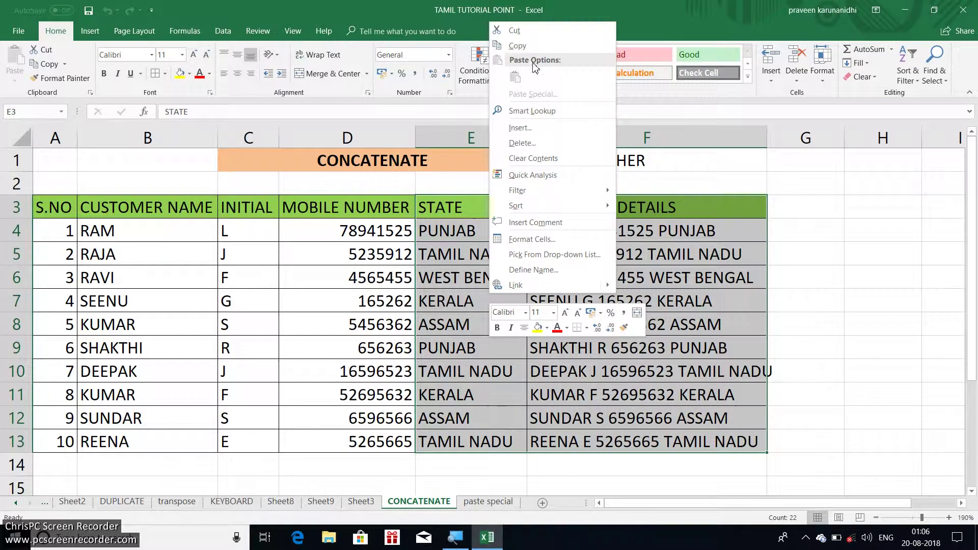
pyautogui.click(517, 45)
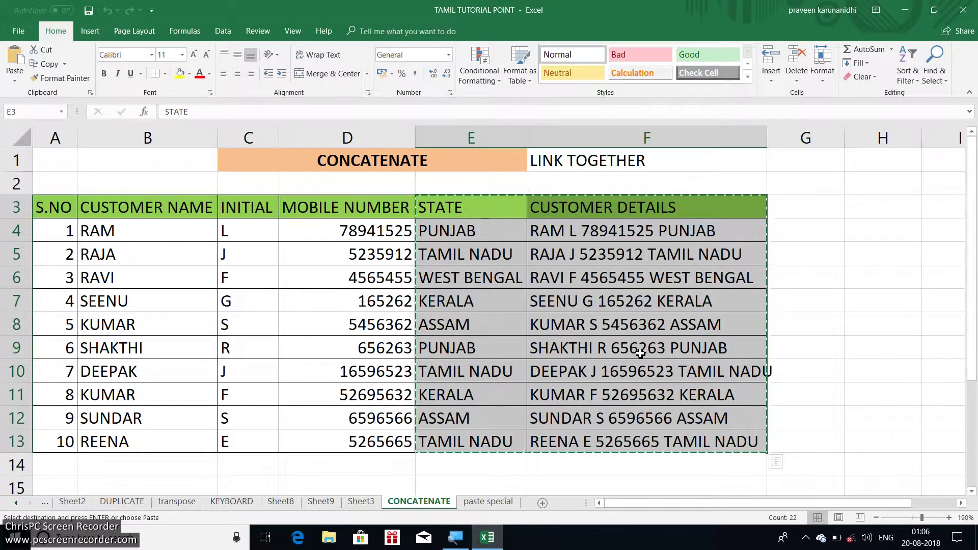
# Step: Create a new blank workbook, Book1, and close the Product Notice bar
pyautogui.click(15, 31)
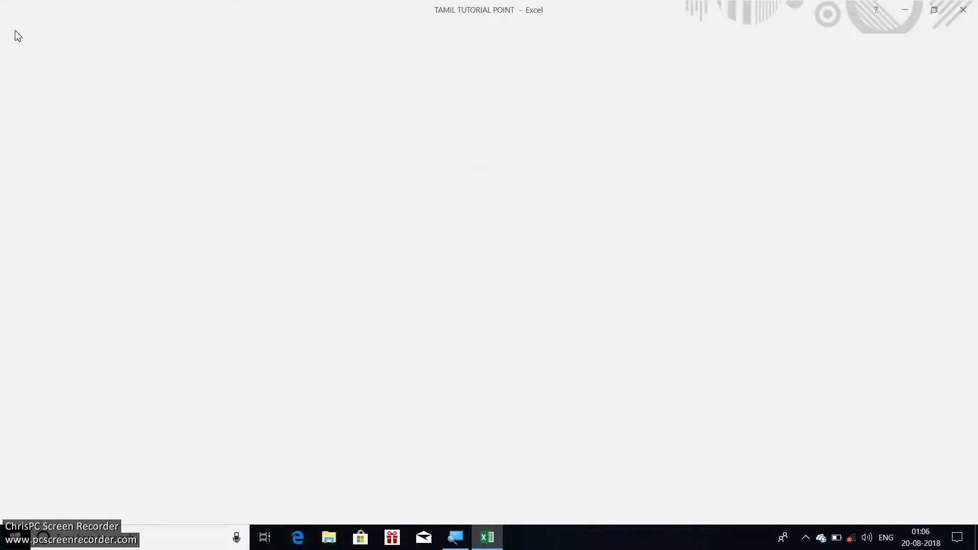
pyautogui.click(33, 78)
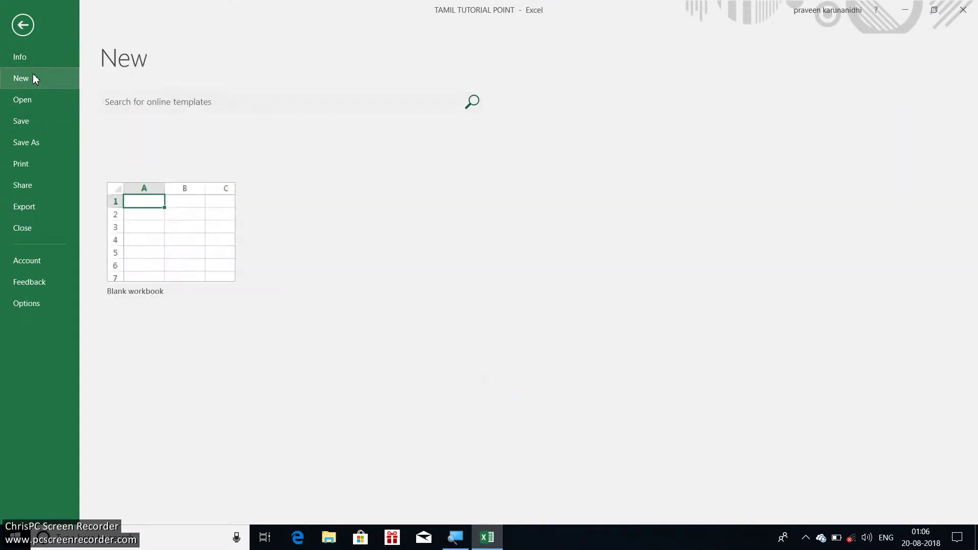
pyautogui.click(181, 219)
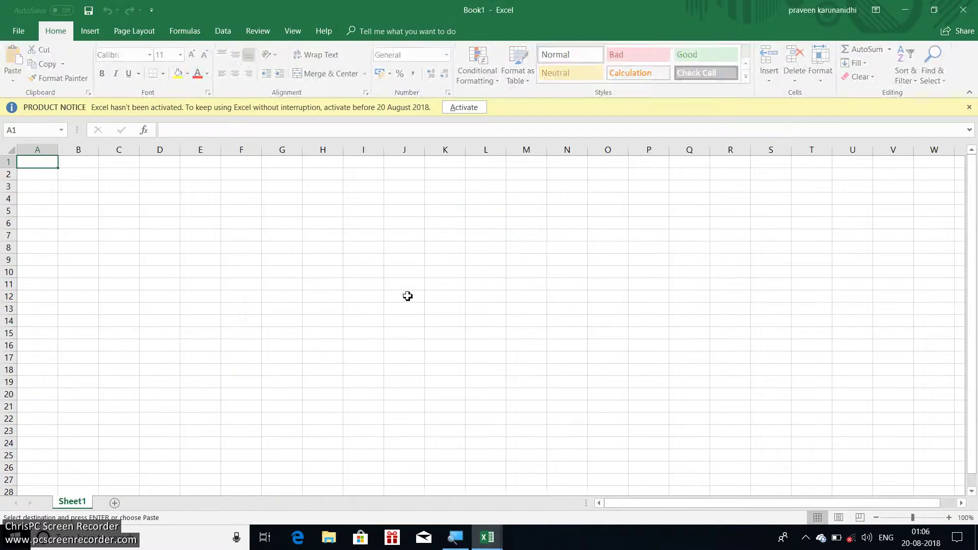
pyautogui.click(968, 107)
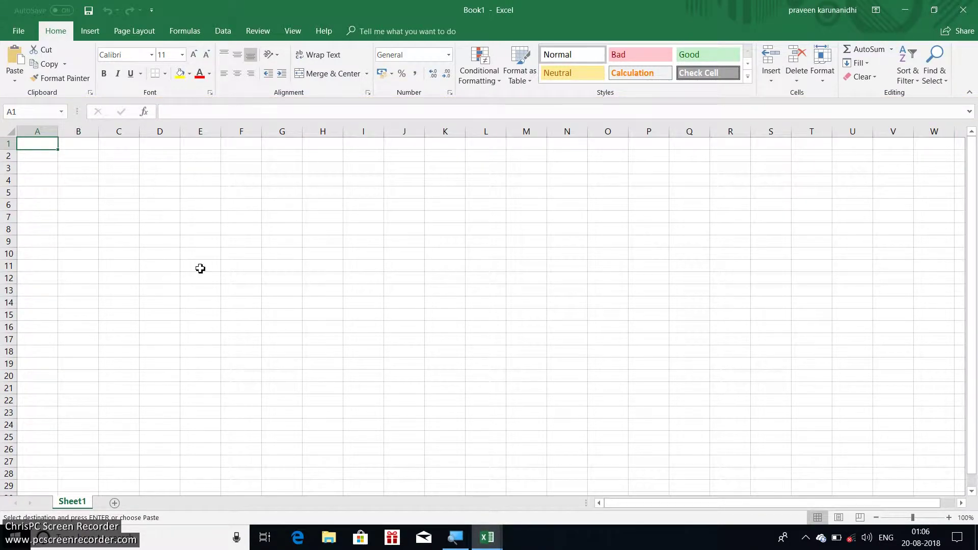
# Step: Paste the copied columns into Book1 at B3 and widen column C to fit the details
pyautogui.scroll(2, 95, 232)
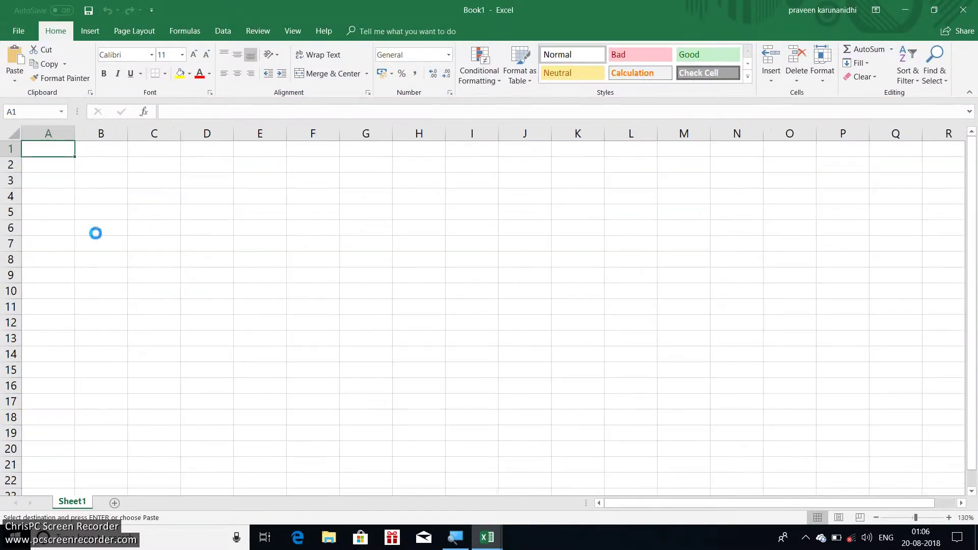
pyautogui.scroll(1, 95, 232)
pyautogui.scroll(1, 95, 233)
pyautogui.scroll(2, 94, 232)
pyautogui.scroll(1, 95, 232)
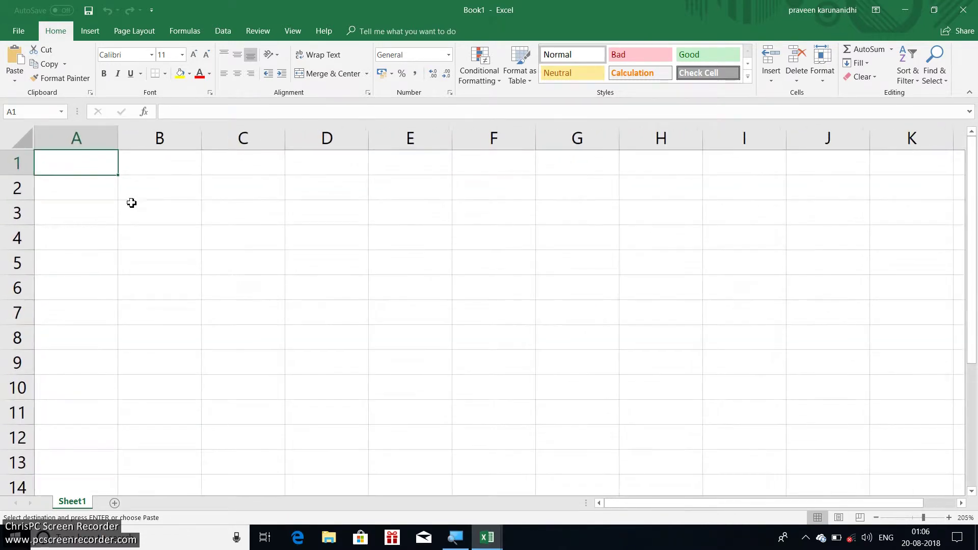
pyautogui.click(133, 212)
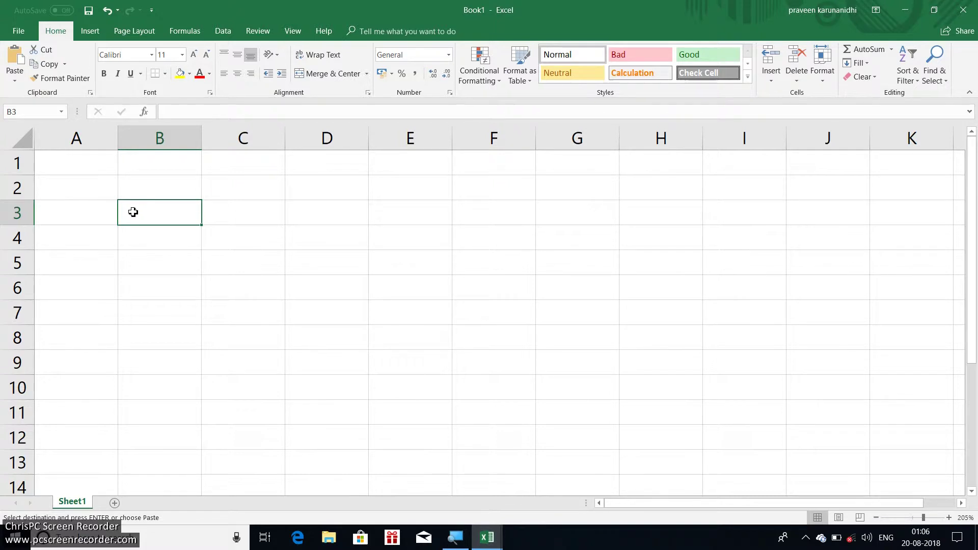
pyautogui.rightClick(133, 212)
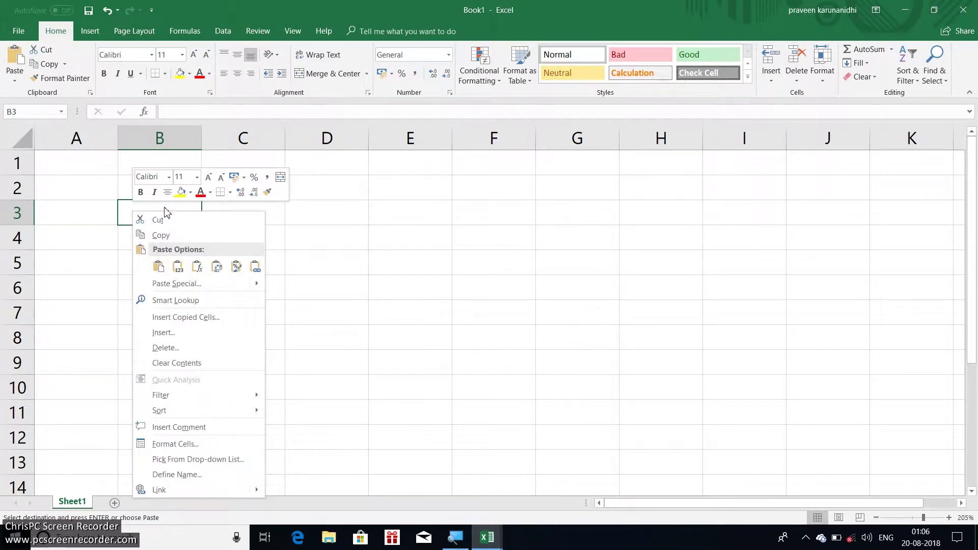
pyautogui.click(124, 221)
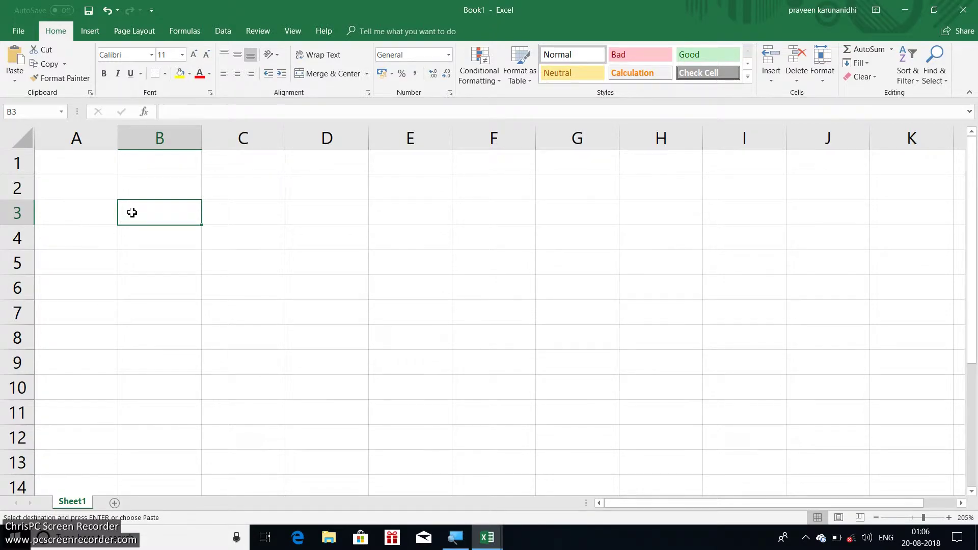
pyautogui.hotkey('ctrl', 'v')
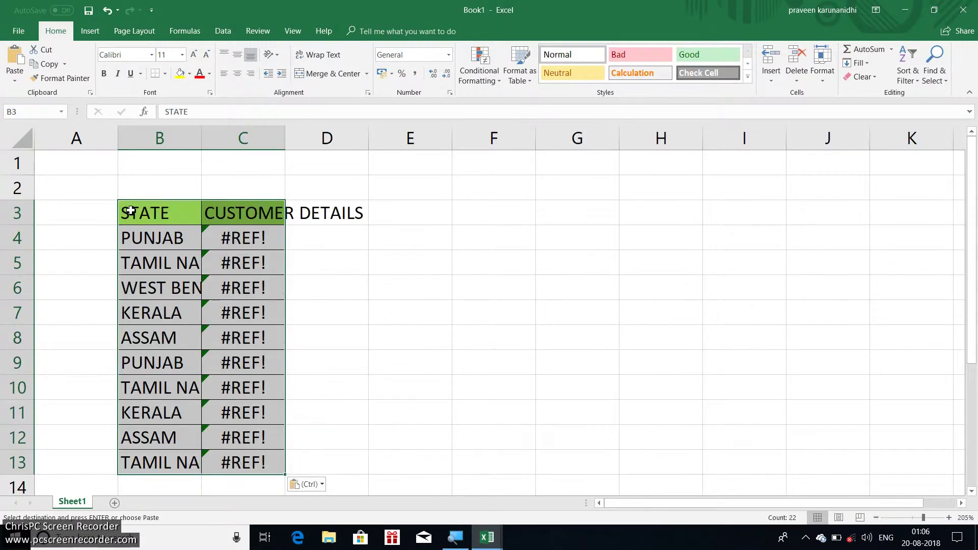
pyautogui.click(339, 242)
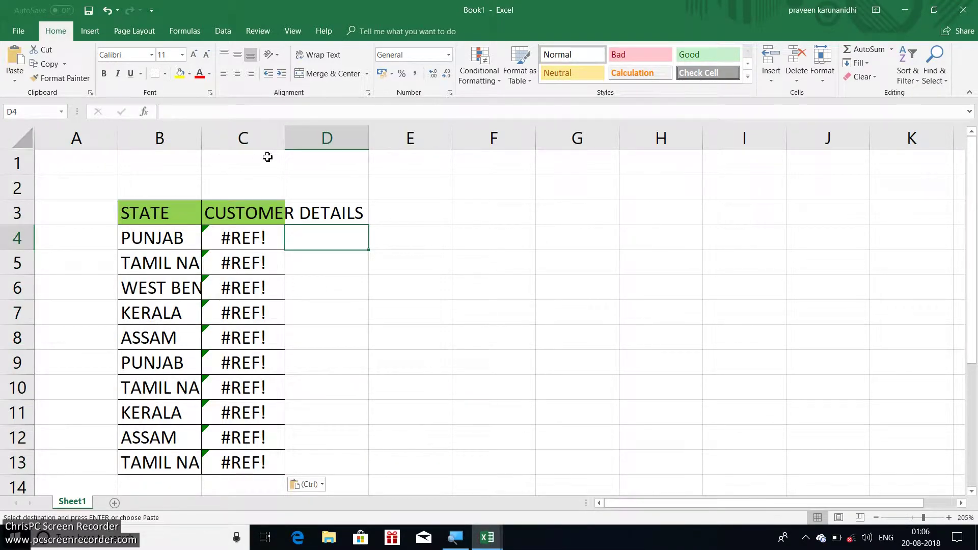
pyautogui.moveTo(284, 138); pyautogui.dragTo(400, 137)
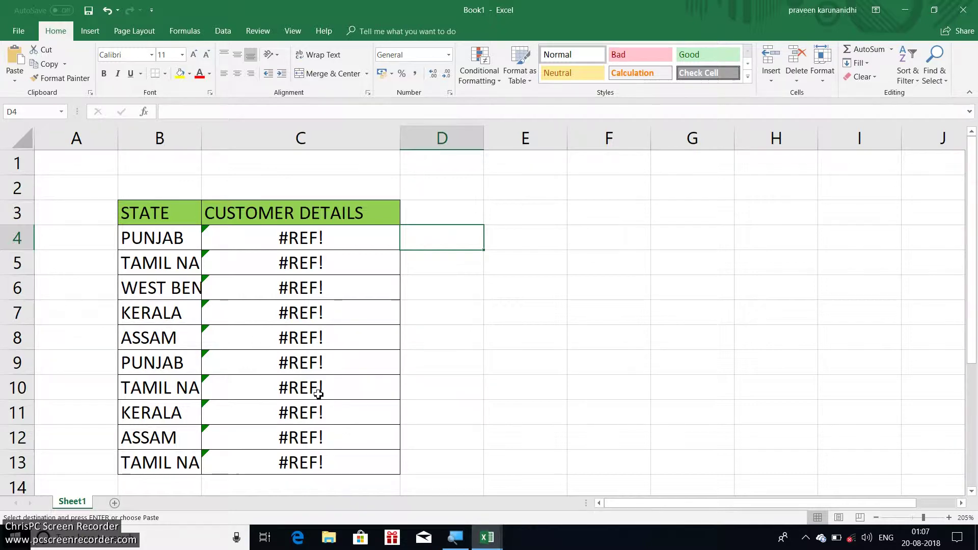
pyautogui.click(487, 537)
# Step: In TAMIL TUTORIAL POINT, cancel the copy, inspect F4's formula, and open the paste special sheet
pyautogui.click(470, 509)
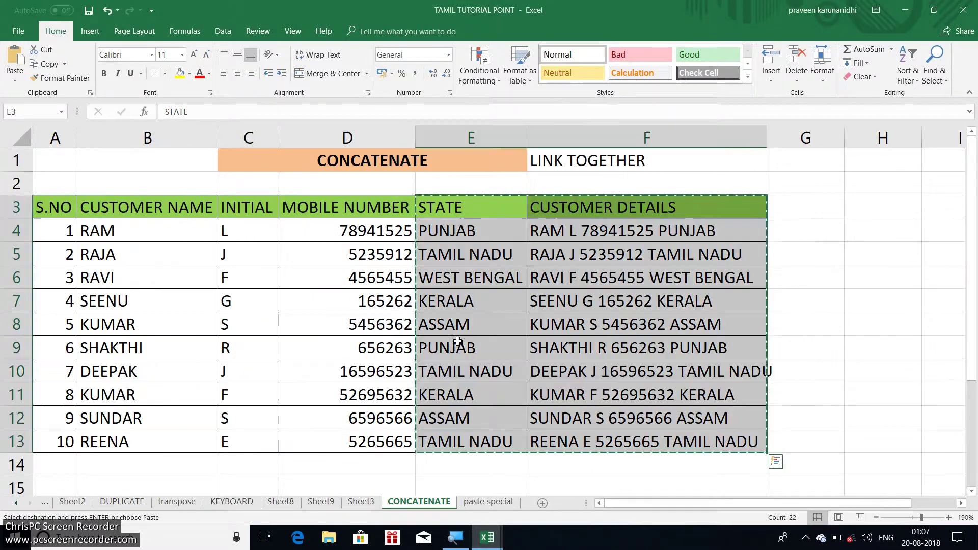
pyautogui.click(453, 247)
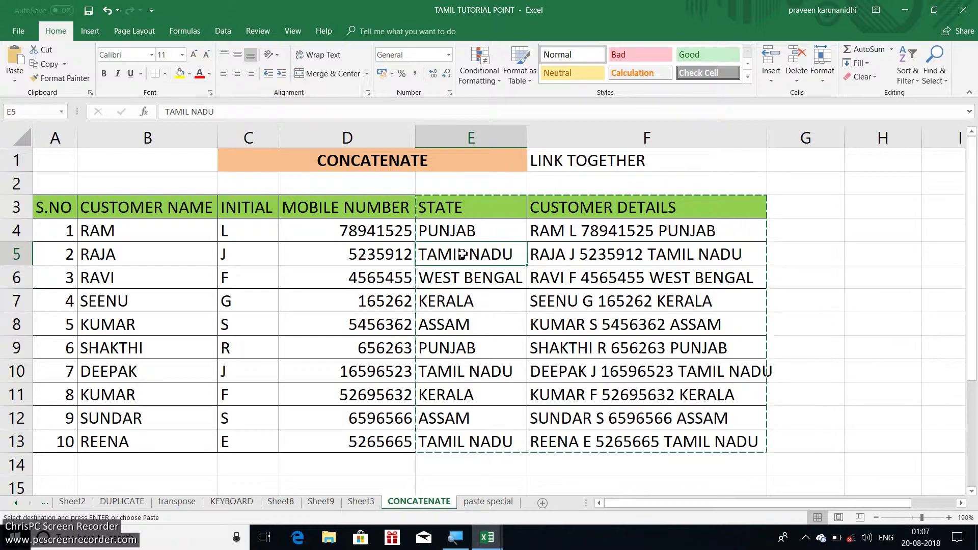
pyautogui.press('Escape')
pyautogui.click(469, 232)
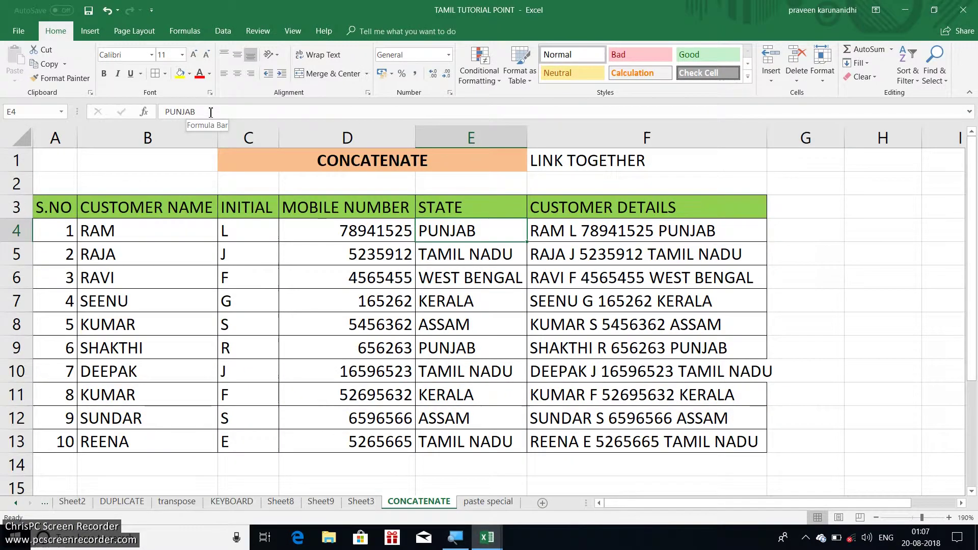
pyautogui.click(611, 231)
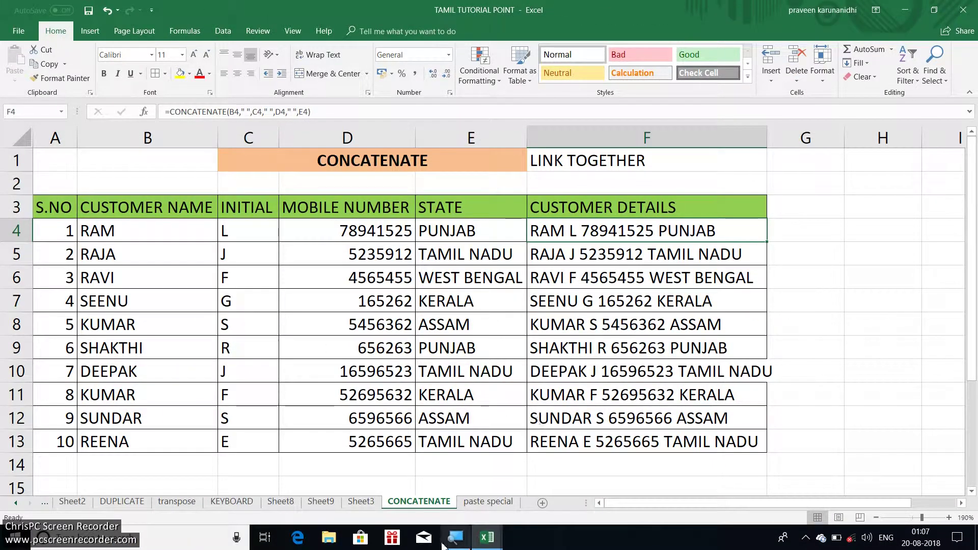
pyautogui.click(488, 501)
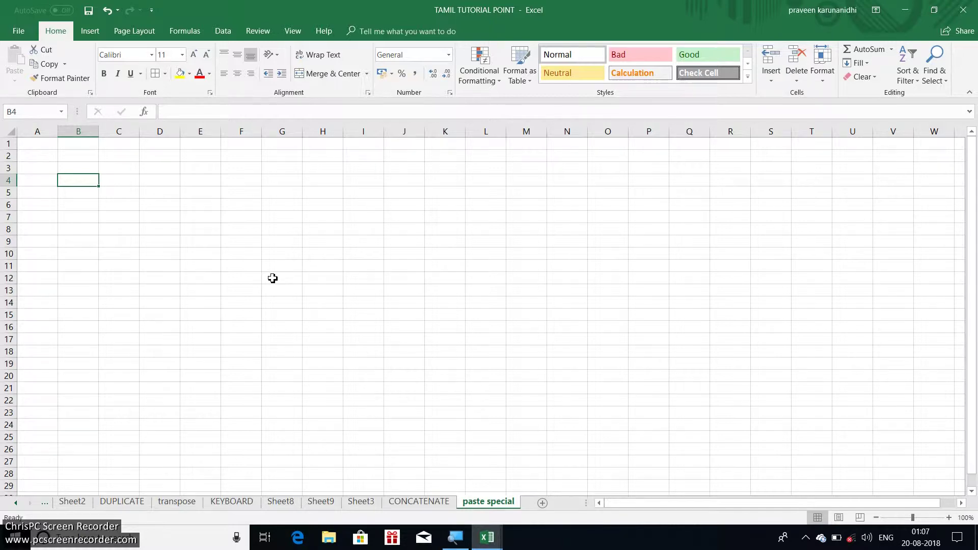
# Step: Copy E3:F13 again from the CONCATENATE sheet
pyautogui.click(407, 500)
pyautogui.click(463, 214)
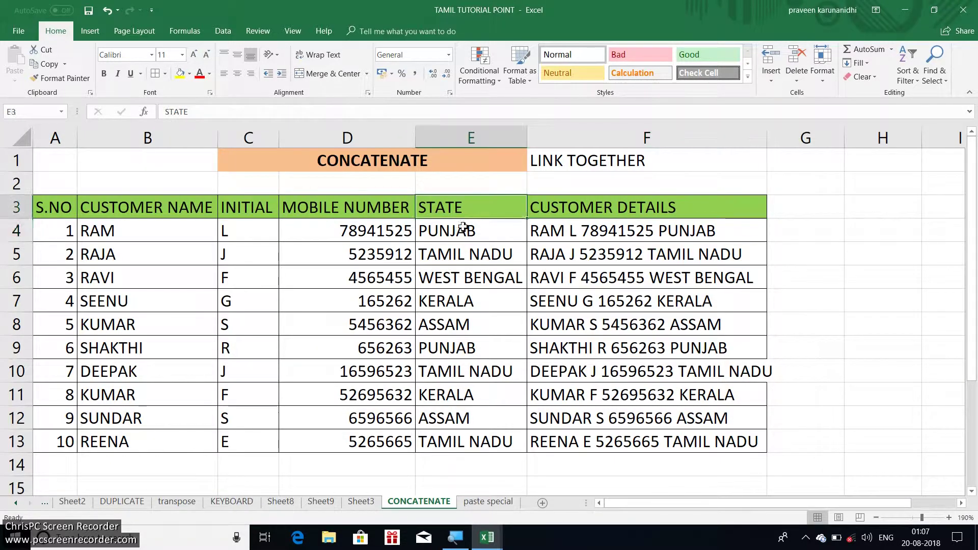
pyautogui.moveTo(463, 226); pyautogui.dragTo(635, 435)
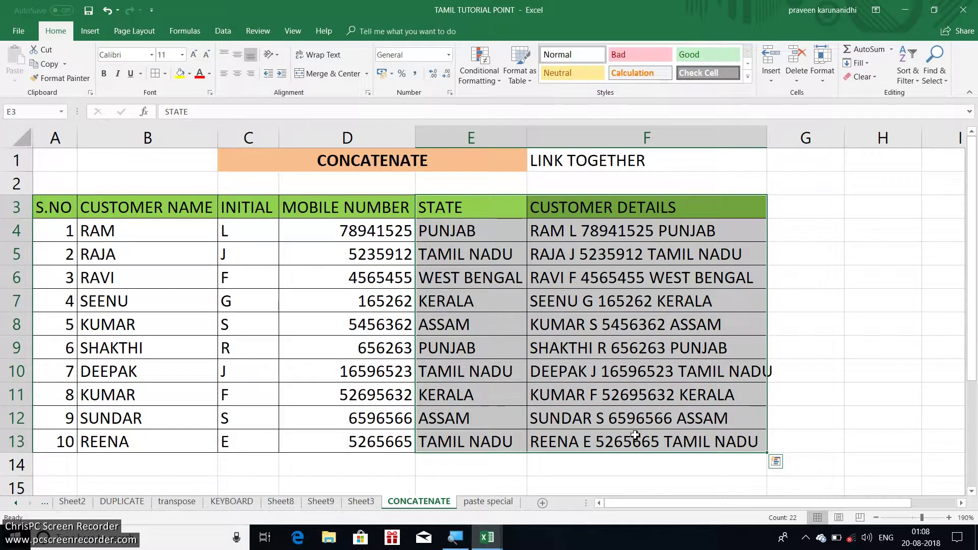
pyautogui.hotkey('ctrl', 'c')
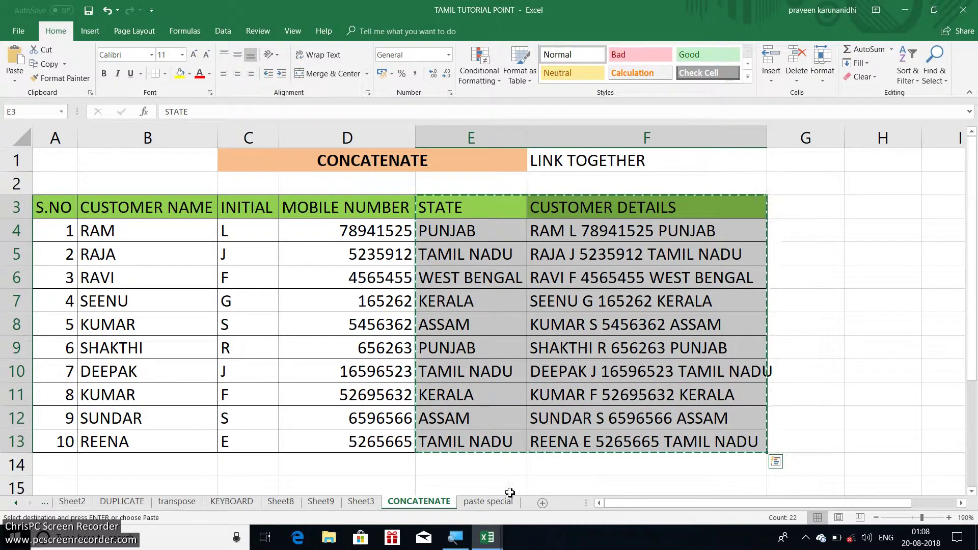
# Step: Paste the table into B4:C14 of the paste special sheet, where details show #REF!
pyautogui.click(488, 501)
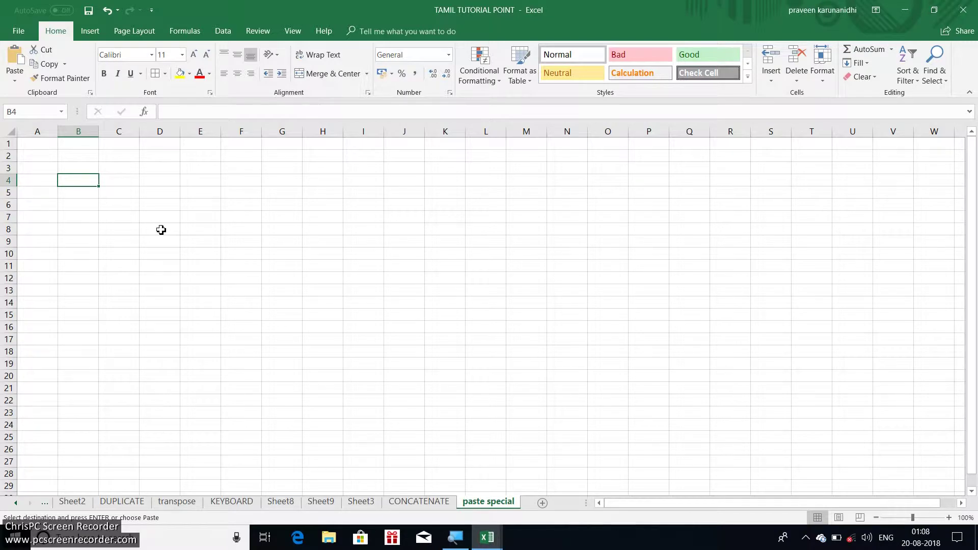
pyautogui.hotkey('ctrl', 'v')
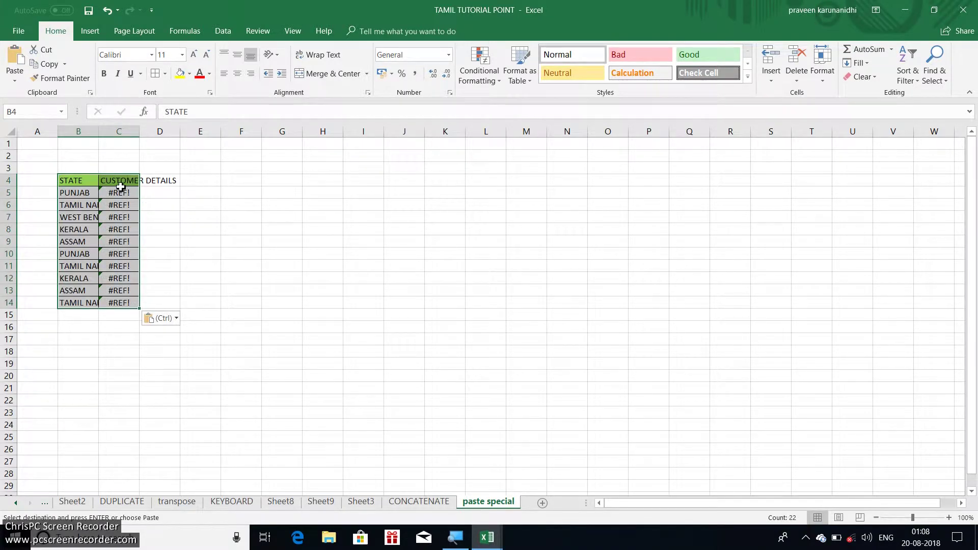
pyautogui.scroll(3, 134, 217)
pyautogui.scroll(2, 135, 217)
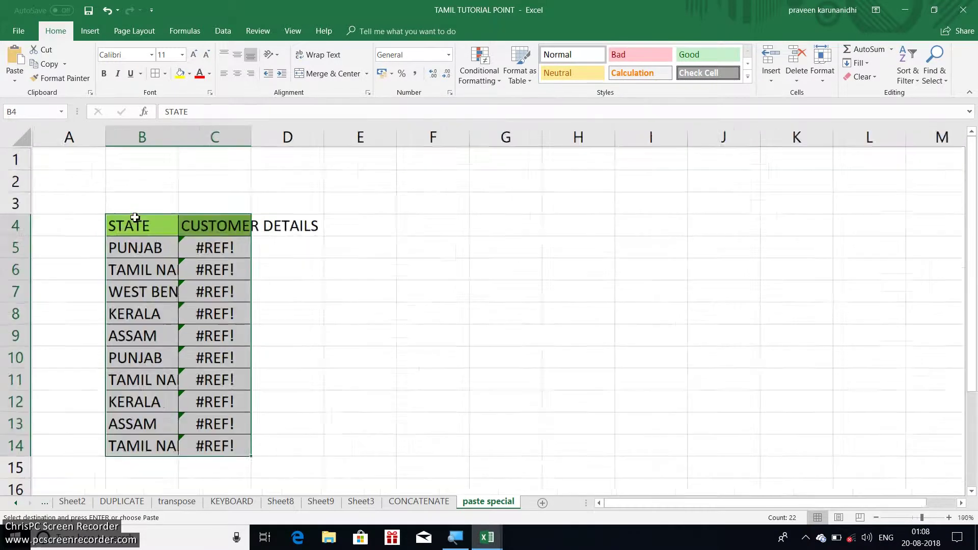
pyautogui.scroll(2, 135, 218)
pyautogui.scroll(-1, 135, 217)
pyautogui.scroll(-2, 135, 218)
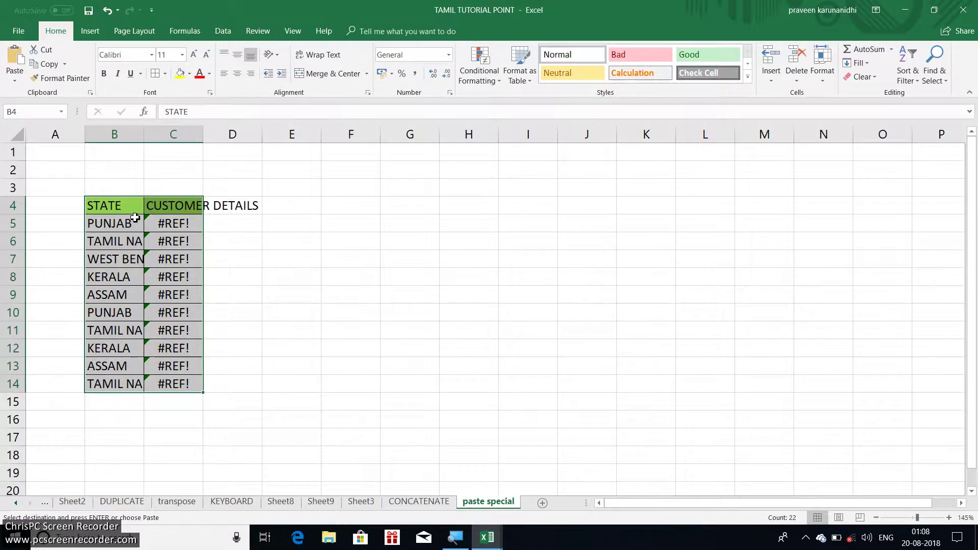
pyautogui.scroll(-2, 135, 217)
pyautogui.scroll(-2, 134, 217)
pyautogui.scroll(-1, 134, 218)
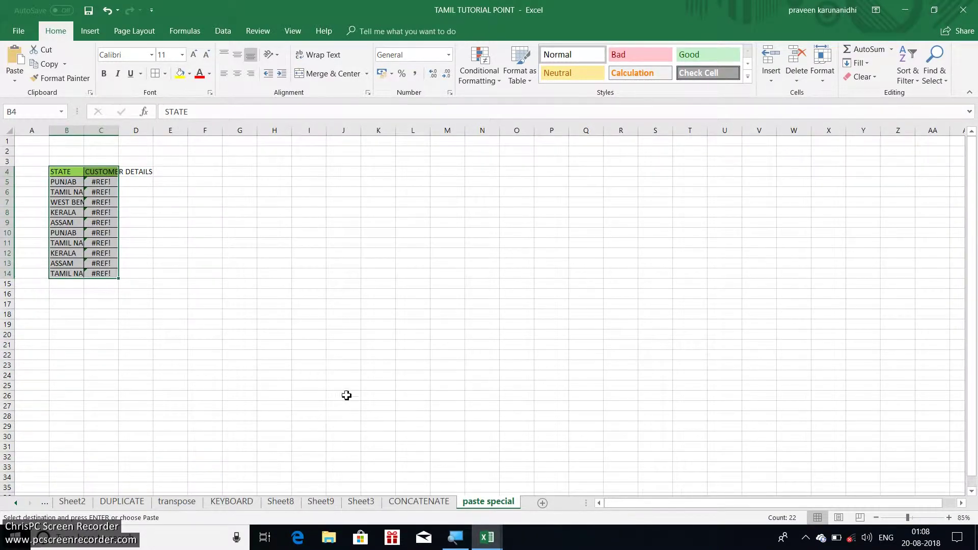
pyautogui.scroll(2, 343, 396)
pyautogui.click(487, 537)
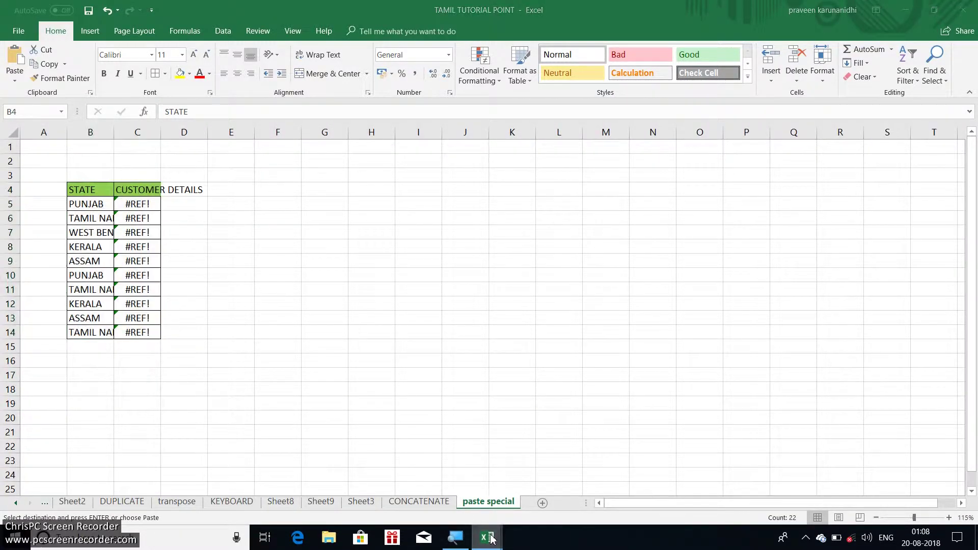
pyautogui.click(434, 493)
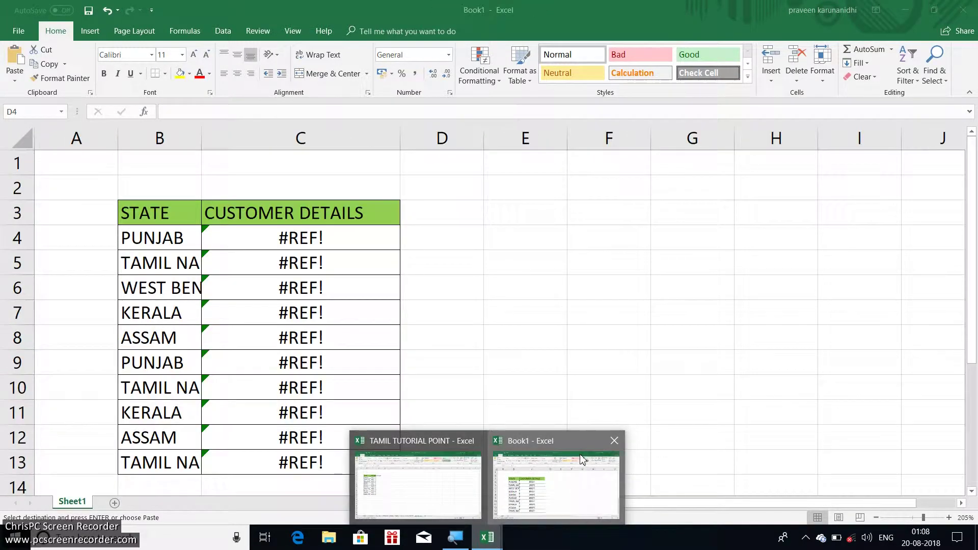
pyautogui.click(574, 457)
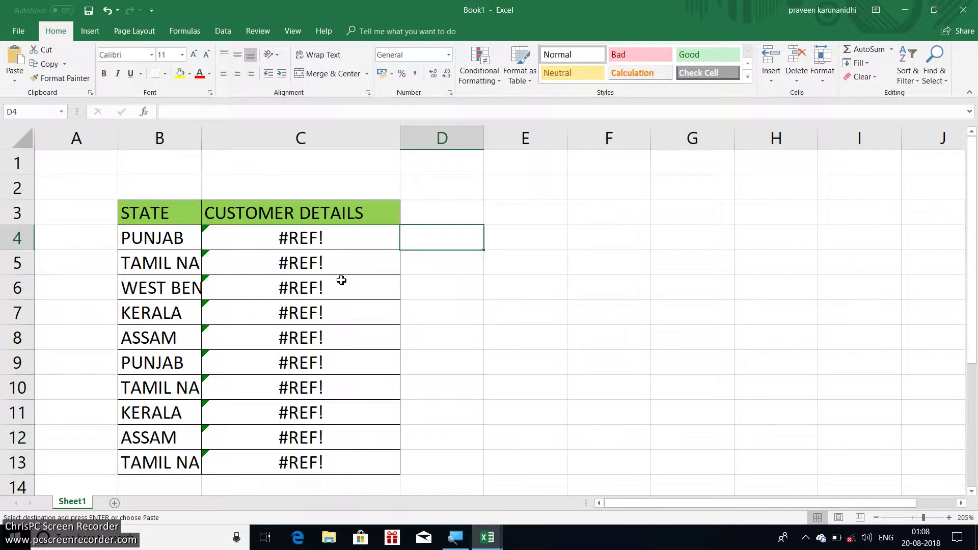
pyautogui.click(169, 234)
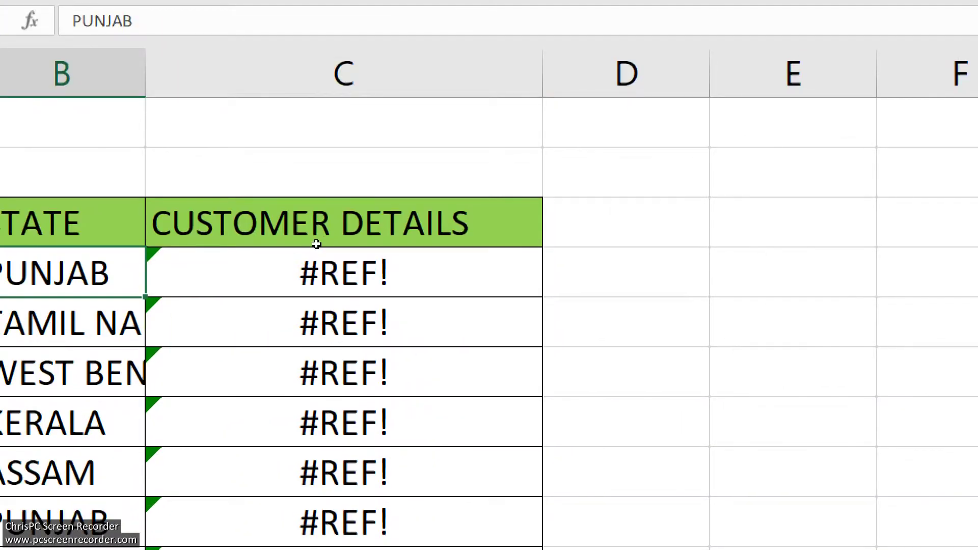
pyautogui.click(372, 351)
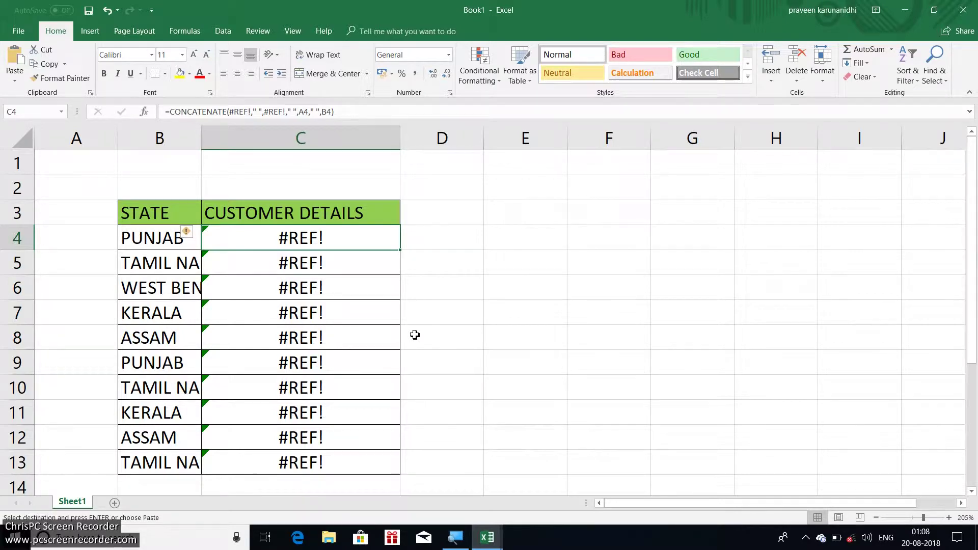
pyautogui.hotkey('ctrl', 'z')
pyautogui.scroll(-1, 221, 246)
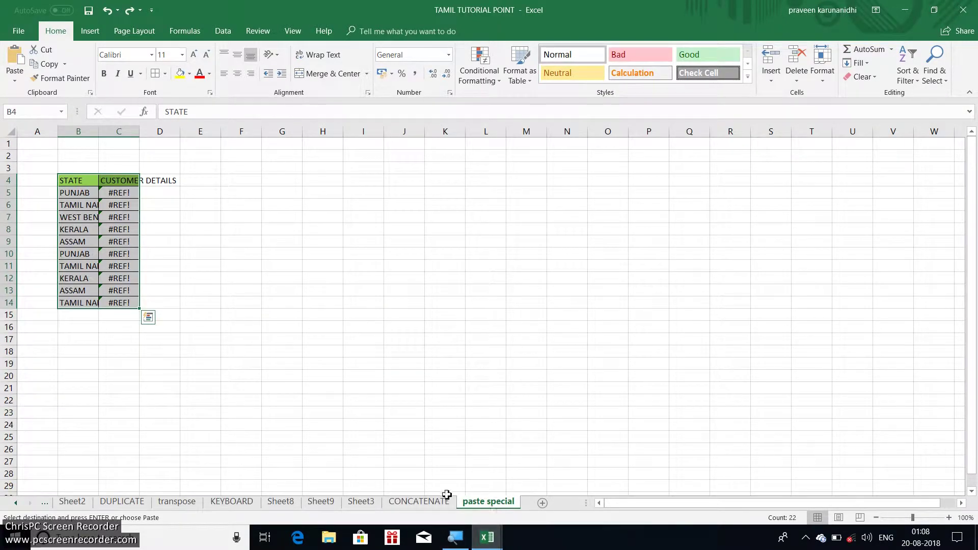
# Step: Select E3:F13 on the CONCATENATE sheet, then switch to the Book1 workbook
pyautogui.click(422, 504)
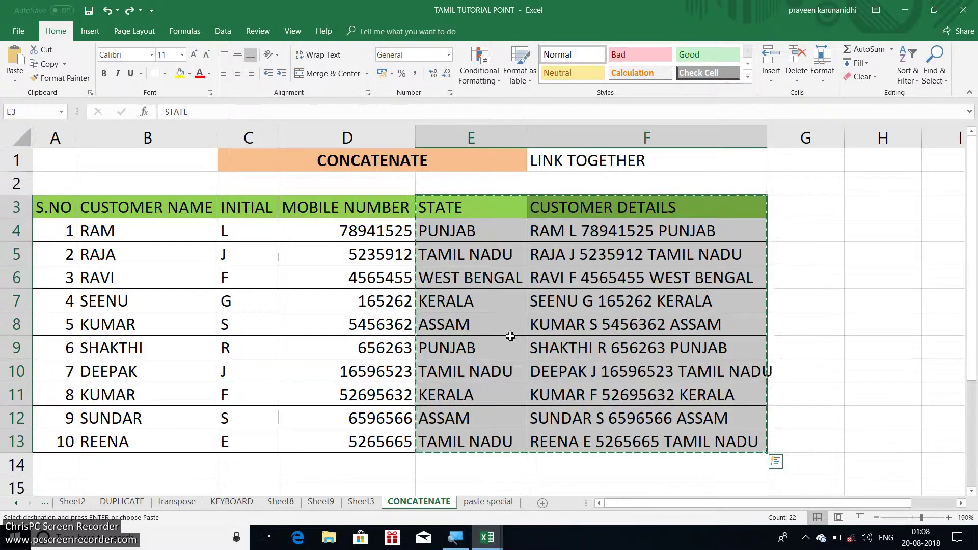
pyautogui.click(823, 256)
pyautogui.moveTo(459, 206)
pyautogui.mouseDown()
pyautogui.moveTo(547, 432)
pyautogui.moveTo(599, 438)
pyautogui.mouseUp()
pyautogui.click(486, 538)
pyautogui.moveTo(487, 536)
pyautogui.click(560, 489)
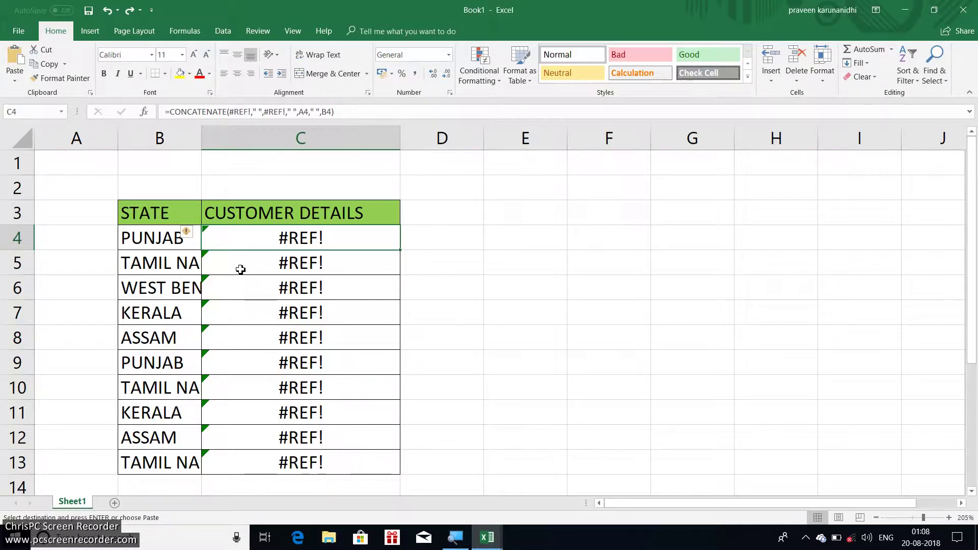
# Step: Delete the #REF! table in B3:C13 with Ctrl+-, shifting cells left, and select B3
pyautogui.moveTo(135, 207); pyautogui.dragTo(371, 458)
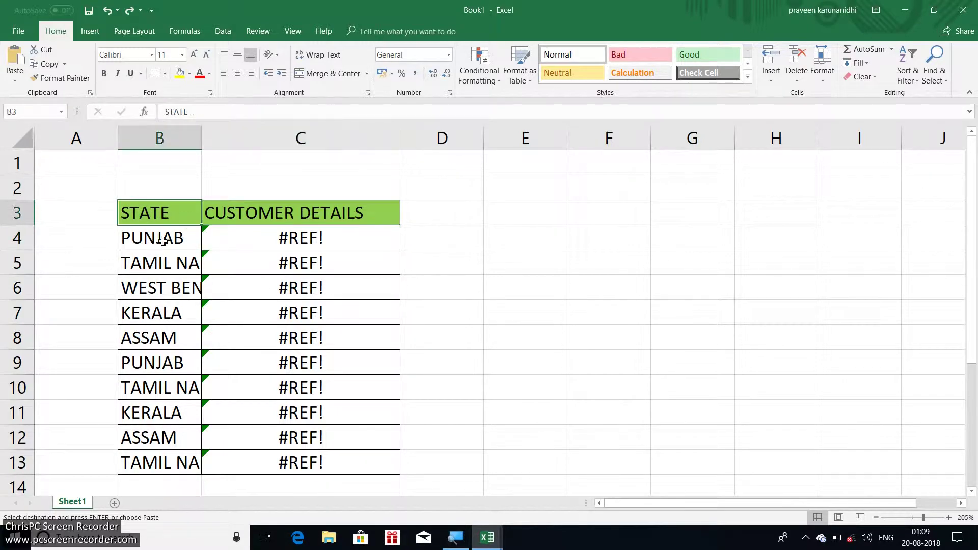
pyautogui.hotkey('ctrl', 'v')
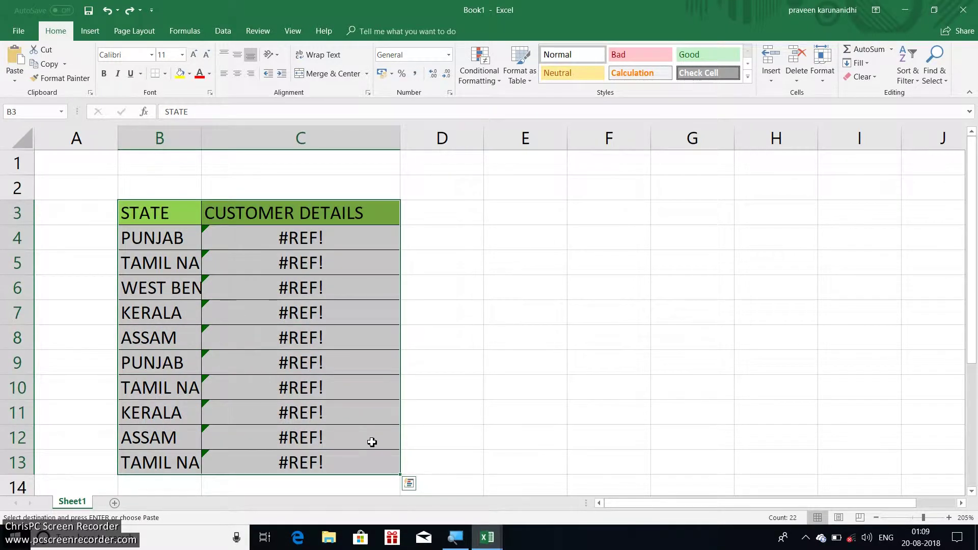
pyautogui.hotkey('ctrl', '-')
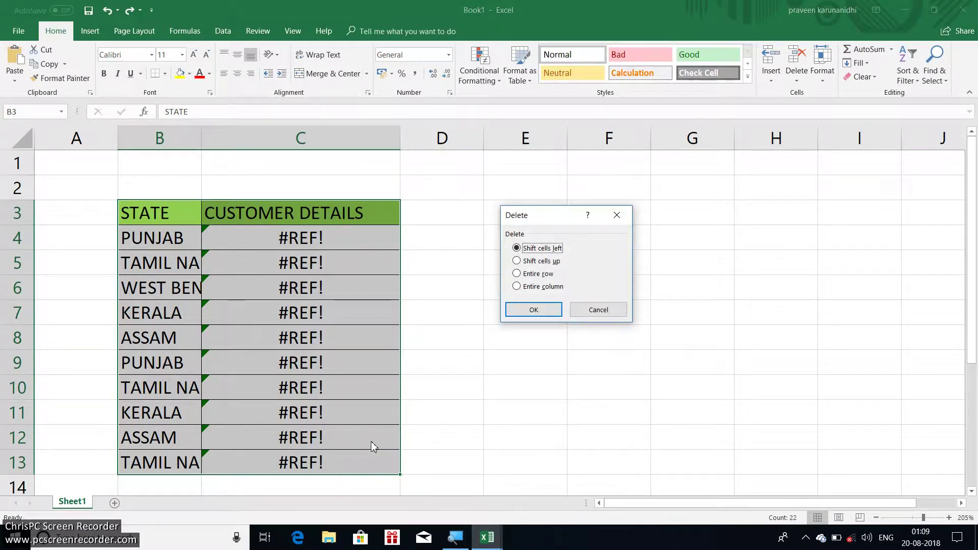
pyautogui.press('Return')
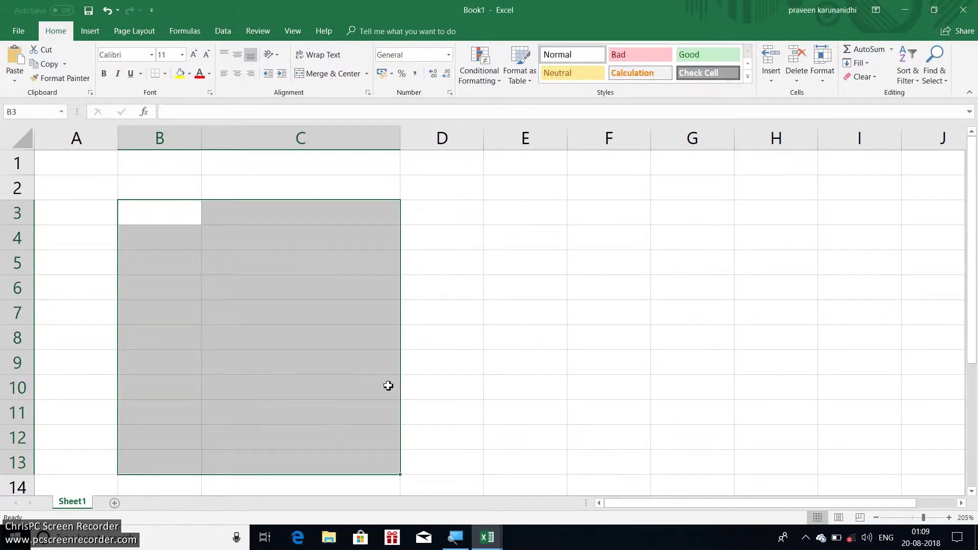
pyautogui.click(305, 309)
pyautogui.click(171, 218)
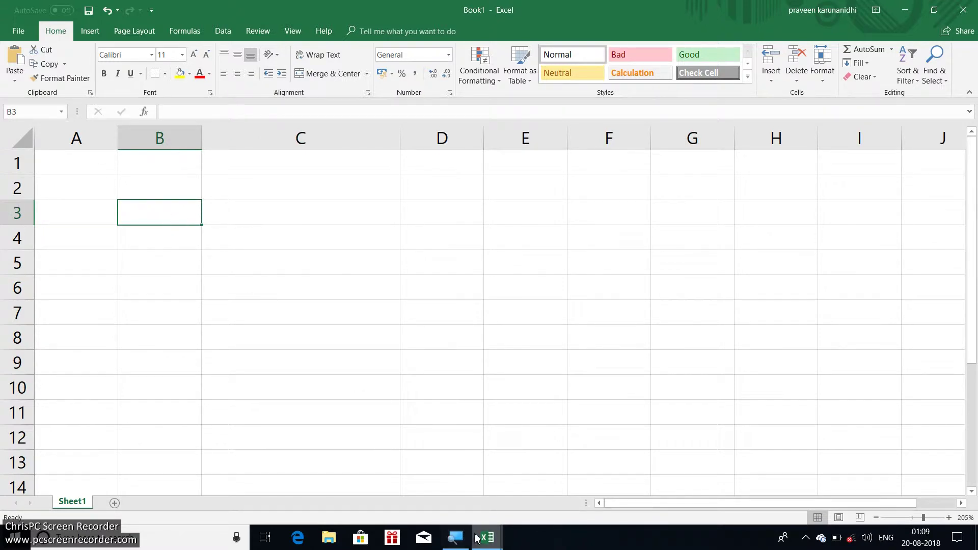
# Step: Paste the copied STATE and CUSTOMER DETAILS into Book1 at B3 as values only
pyautogui.click(448, 498)
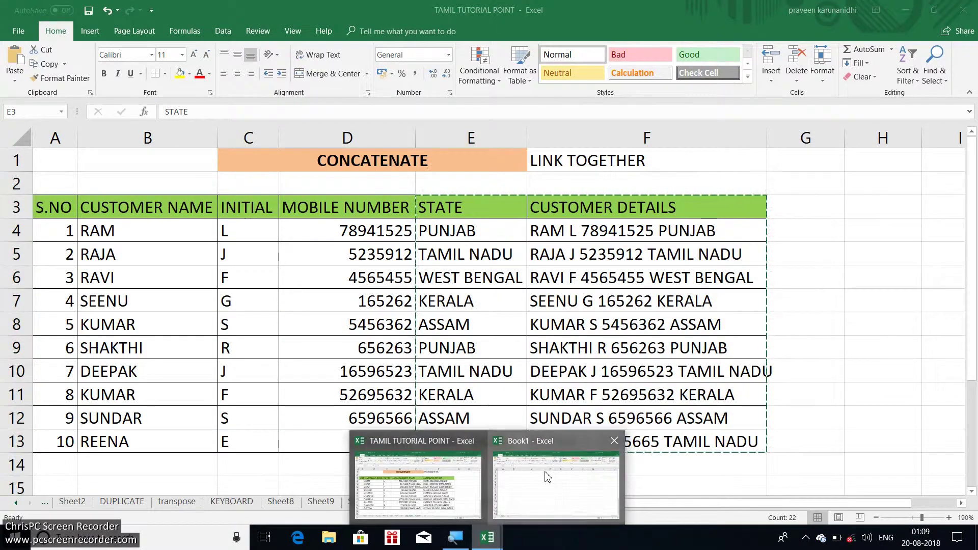
pyautogui.click(547, 477)
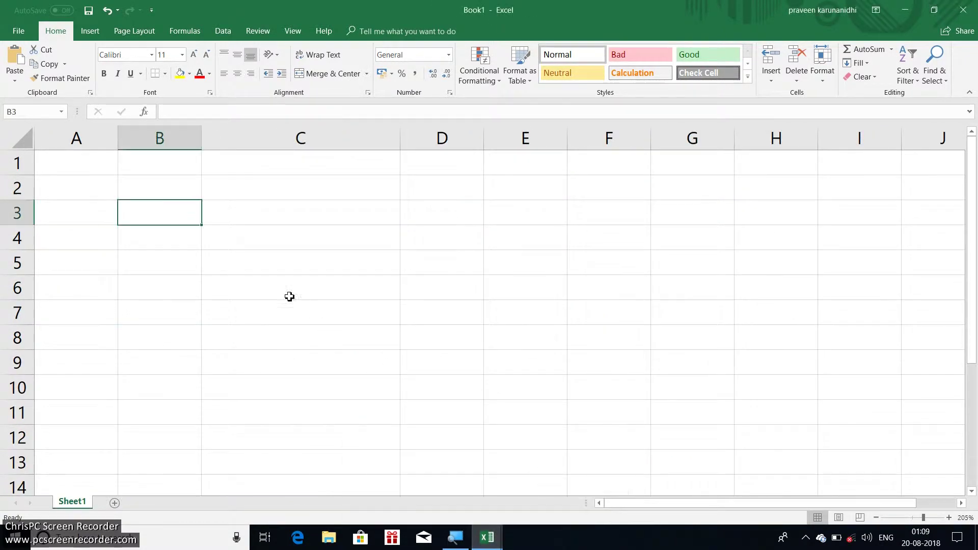
pyautogui.rightClick(167, 213)
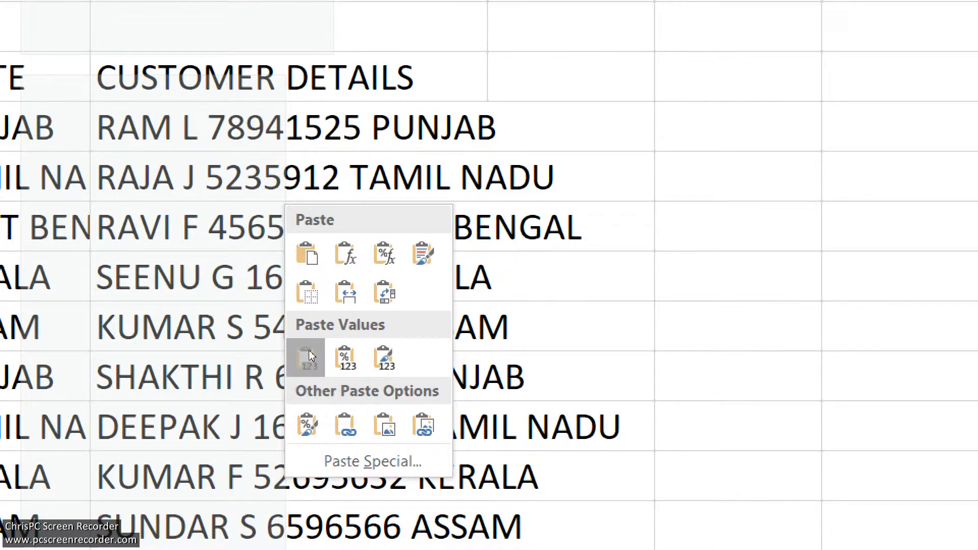
pyautogui.click(308, 355)
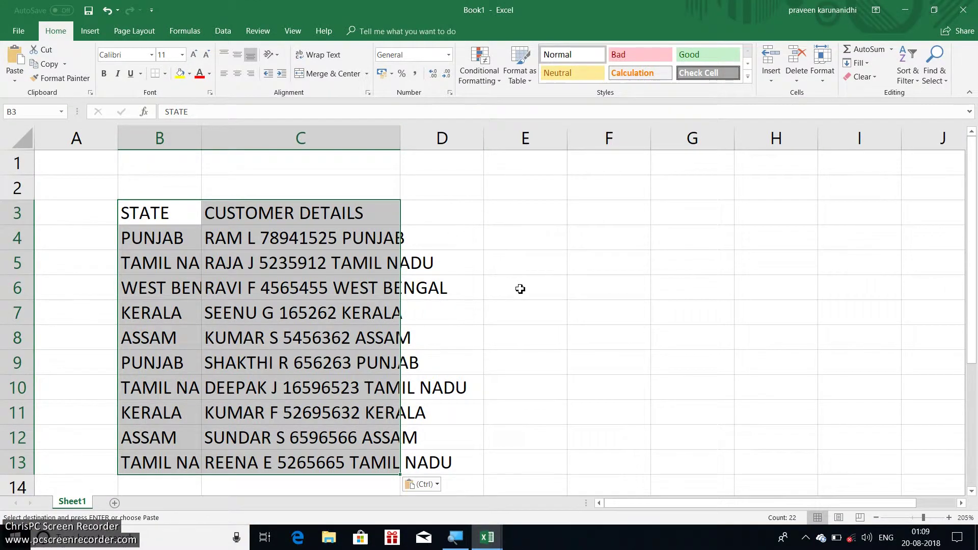
pyautogui.click(520, 289)
# Step: In the tutorial workbook, check F7's formula, browse the KEYBOARD and paste special sheets, return to CONCATENATE
pyautogui.click(458, 481)
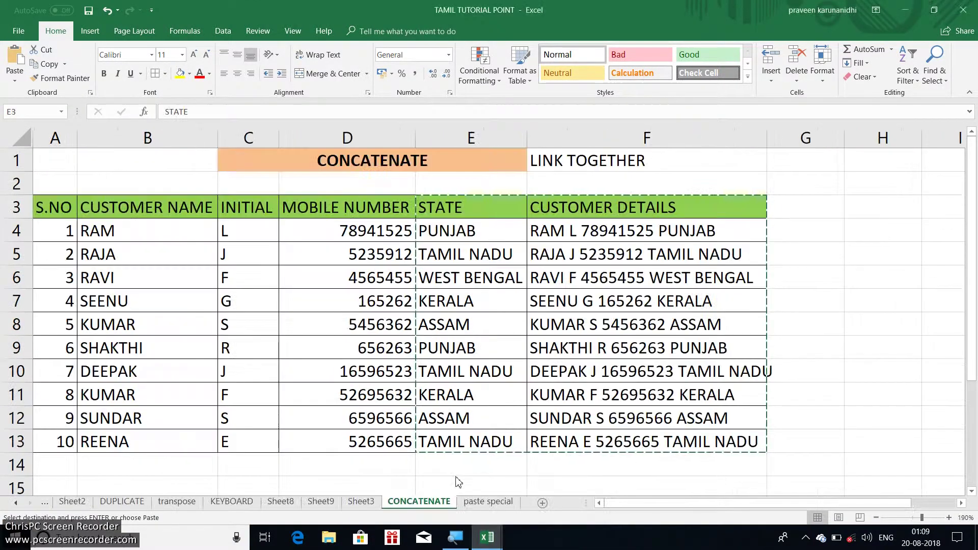
pyautogui.click(629, 306)
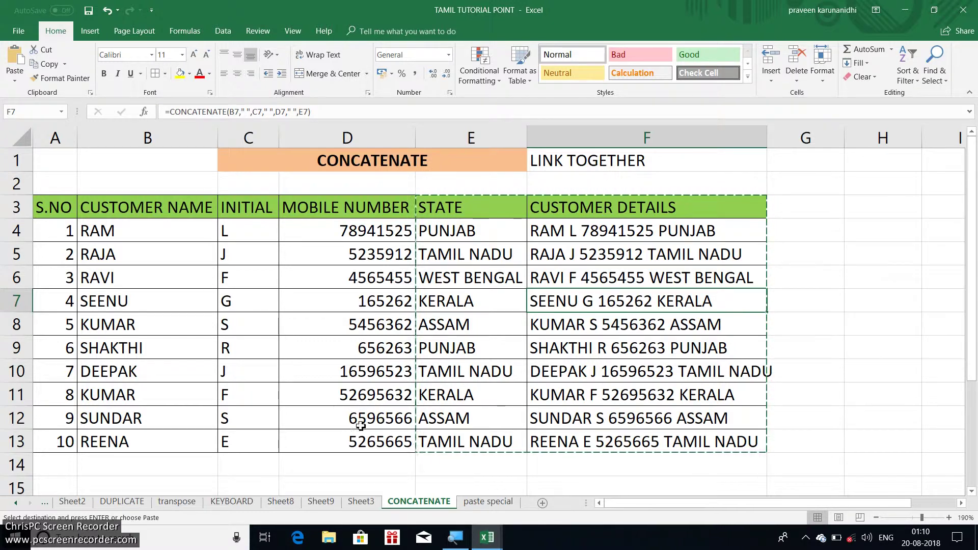
pyautogui.click(231, 501)
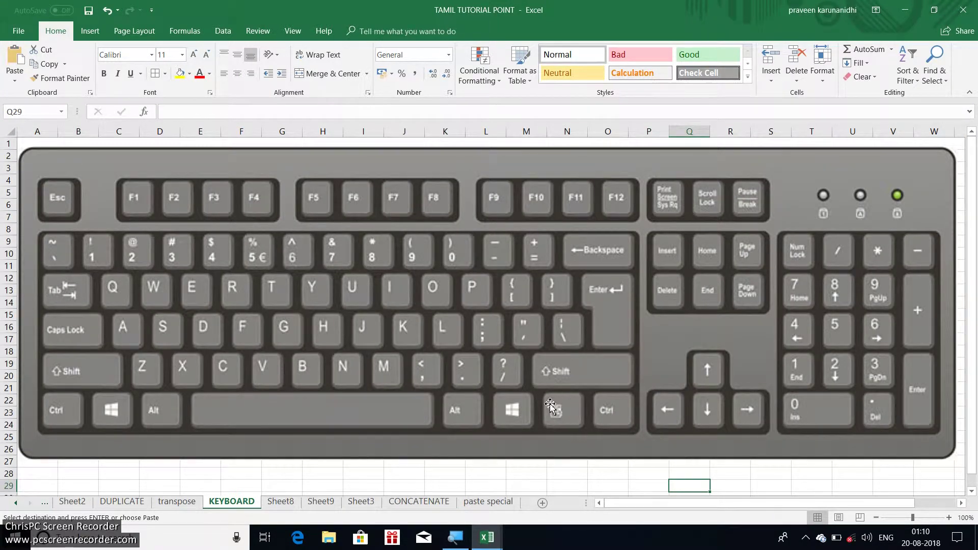
pyautogui.click(564, 424)
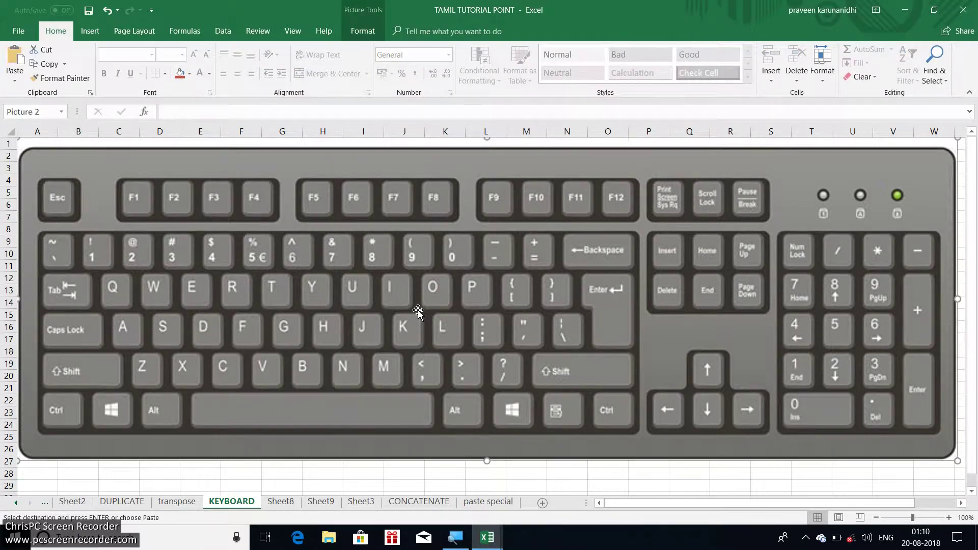
pyautogui.click(491, 503)
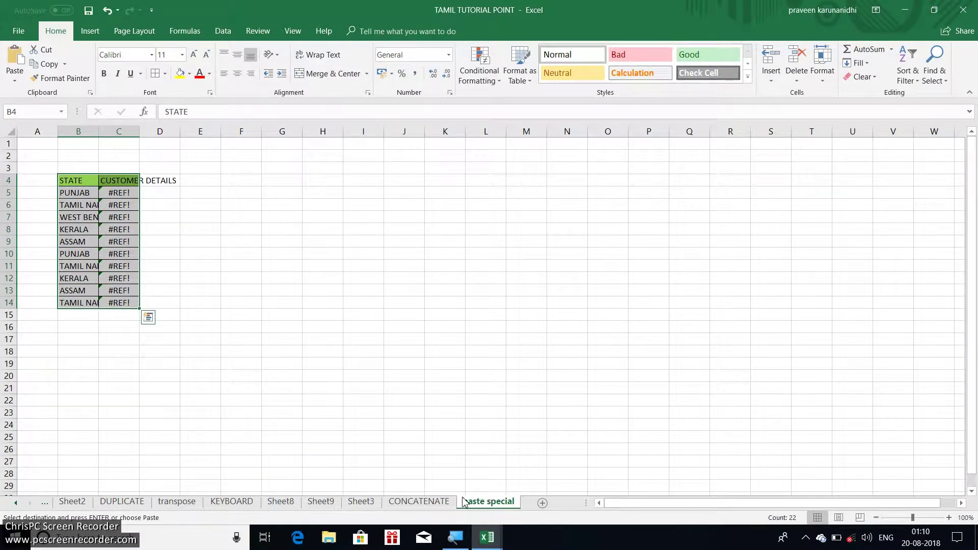
pyautogui.click(432, 502)
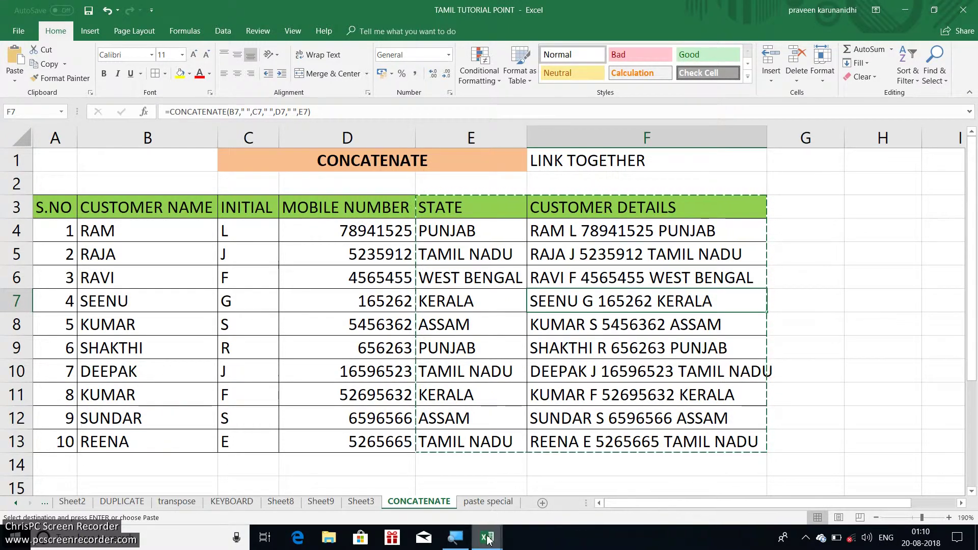
# Step: In Book1, fill the STATE and CUSTOMER DETAILS headers in B3:C3 green
pyautogui.moveTo(487, 538)
pyautogui.click(536, 489)
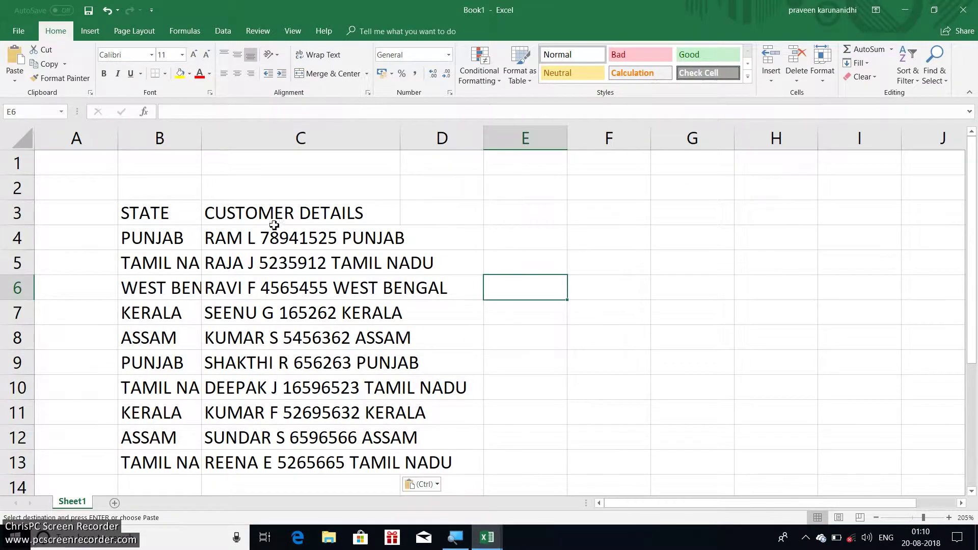
pyautogui.moveTo(157, 213); pyautogui.dragTo(262, 214)
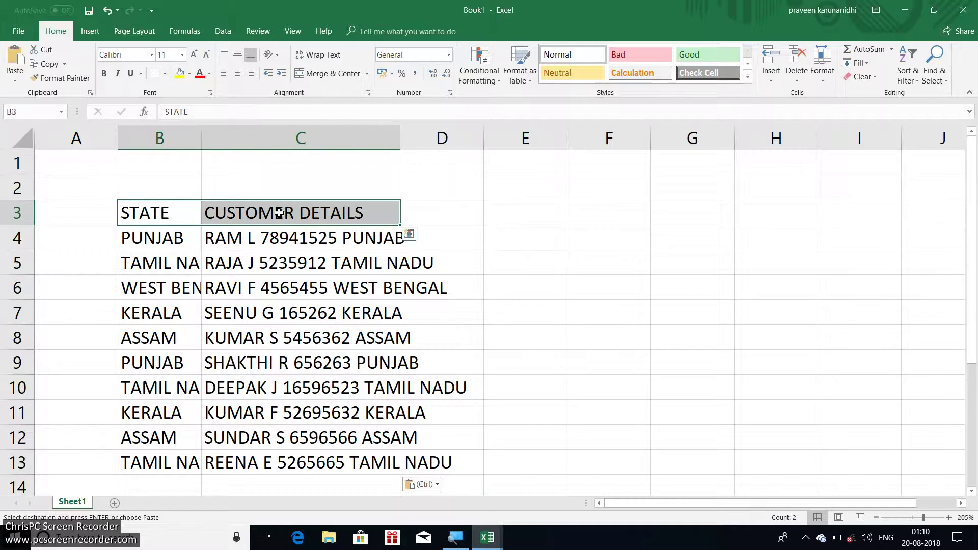
pyautogui.click(190, 74)
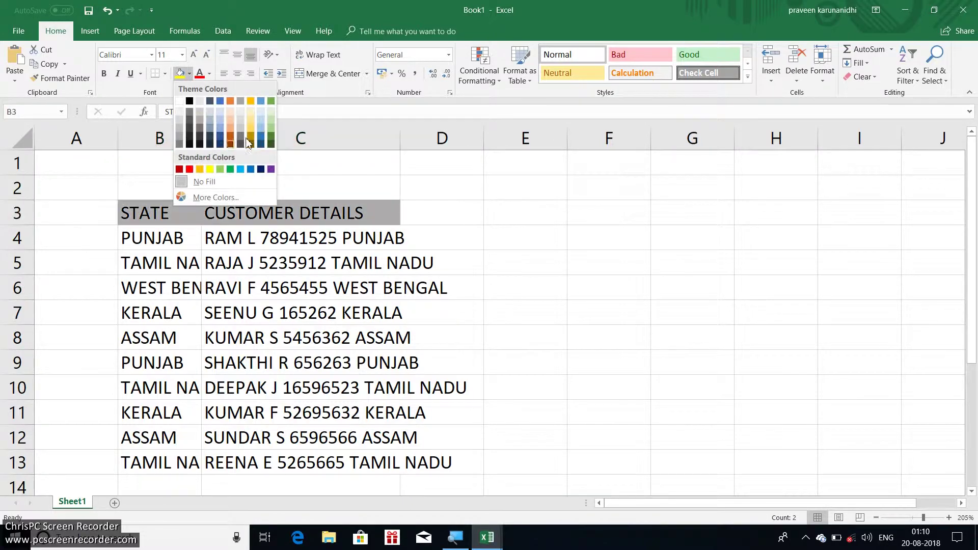
pyautogui.click(230, 169)
pyautogui.click(482, 246)
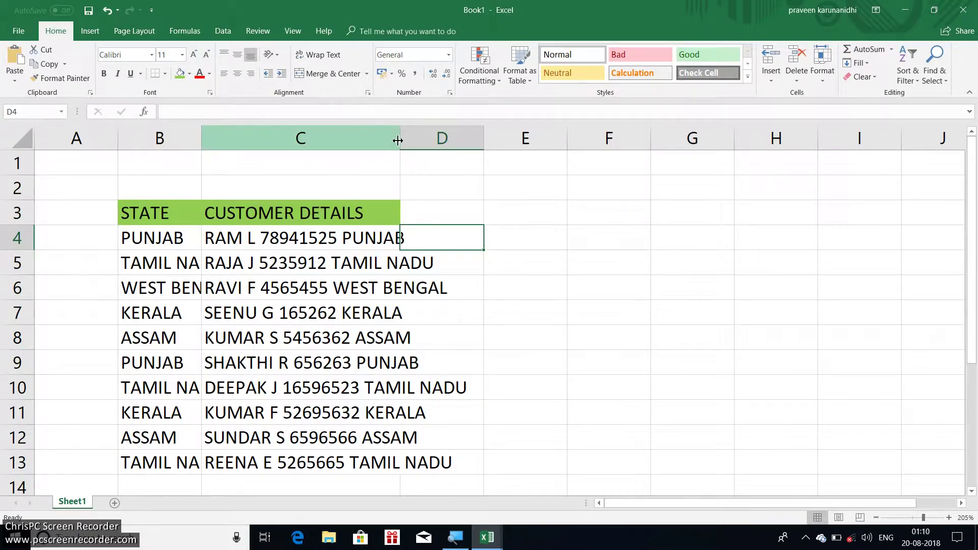
# Step: Widen column C to fit customer details and return to the TAMIL TUTORIAL POINT workbook
pyautogui.moveTo(400, 138); pyautogui.dragTo(483, 158)
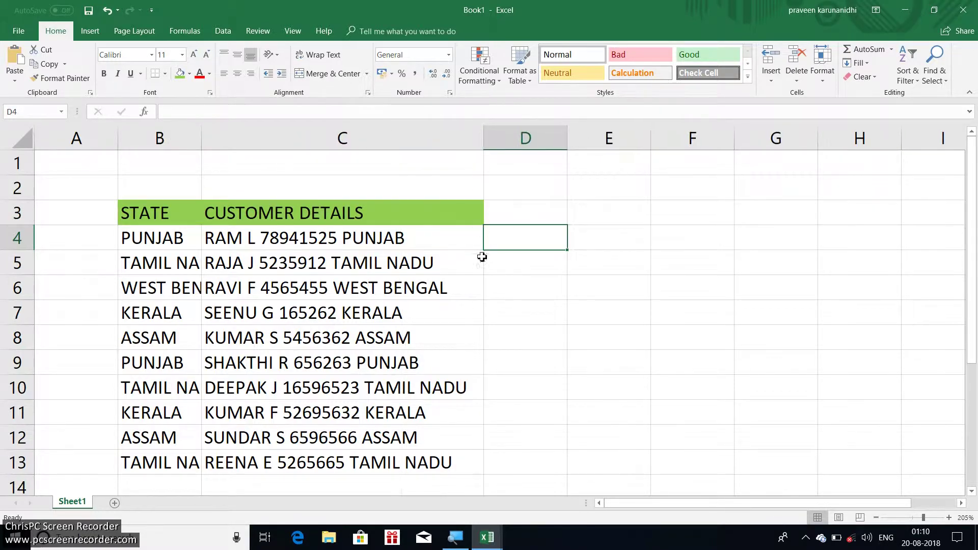
pyautogui.click(486, 537)
pyautogui.click(447, 480)
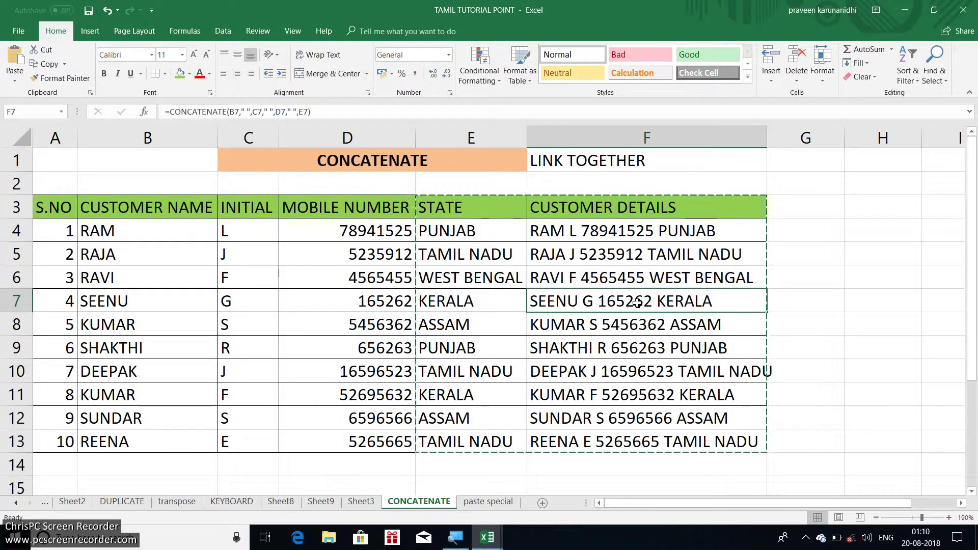
# Step: Fill KERALA in E7 and the customer details in F11 and F5 green, then copy E3:F13
pyautogui.press('Escape')
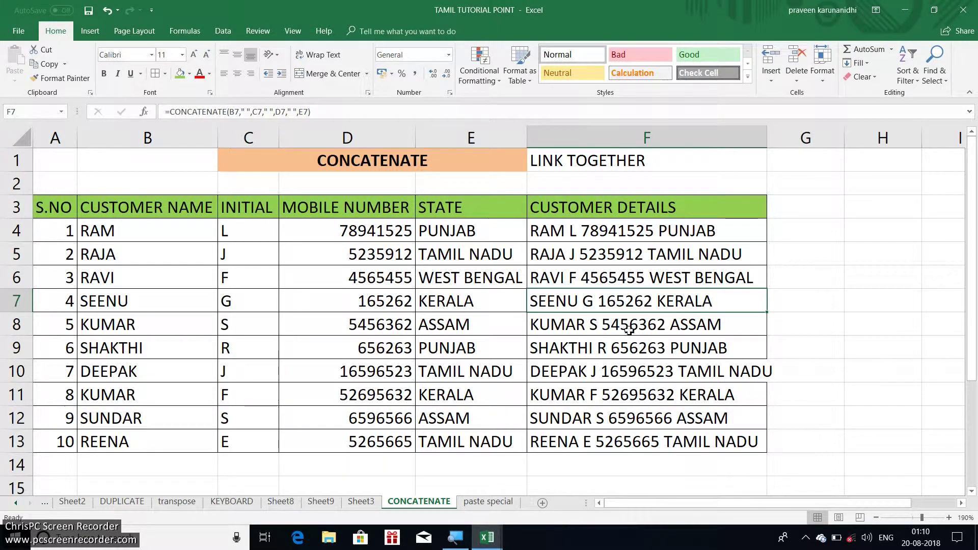
pyautogui.click(478, 301)
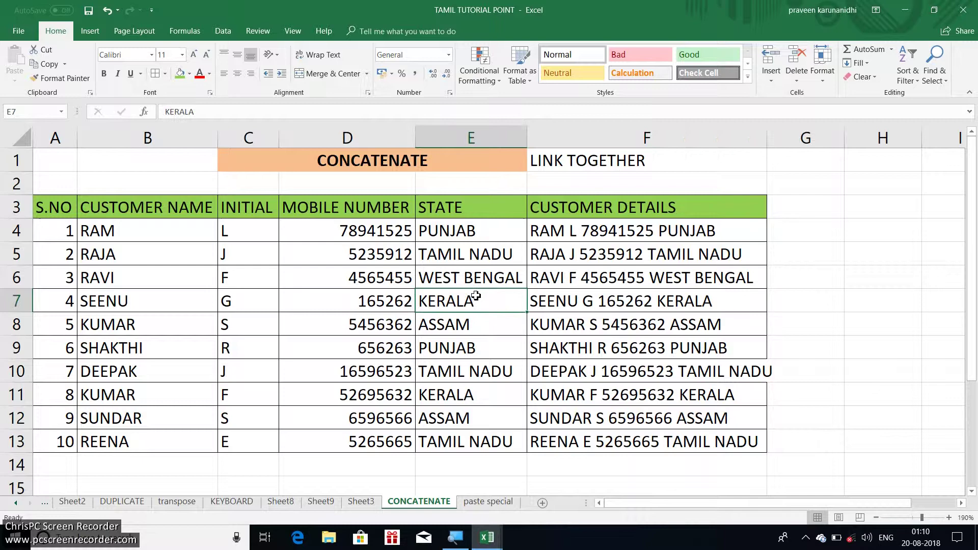
pyautogui.click(180, 74)
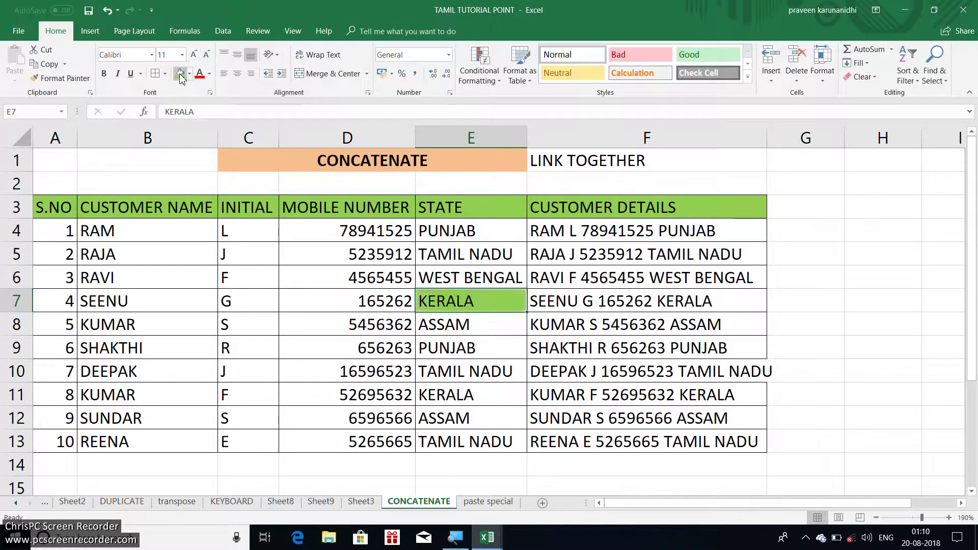
pyautogui.click(608, 391)
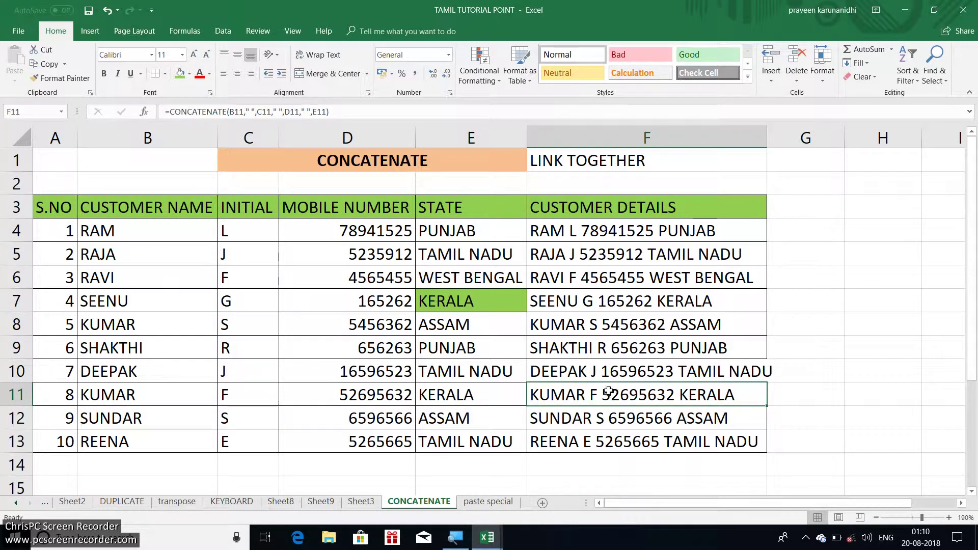
pyautogui.click(180, 73)
pyautogui.click(609, 254)
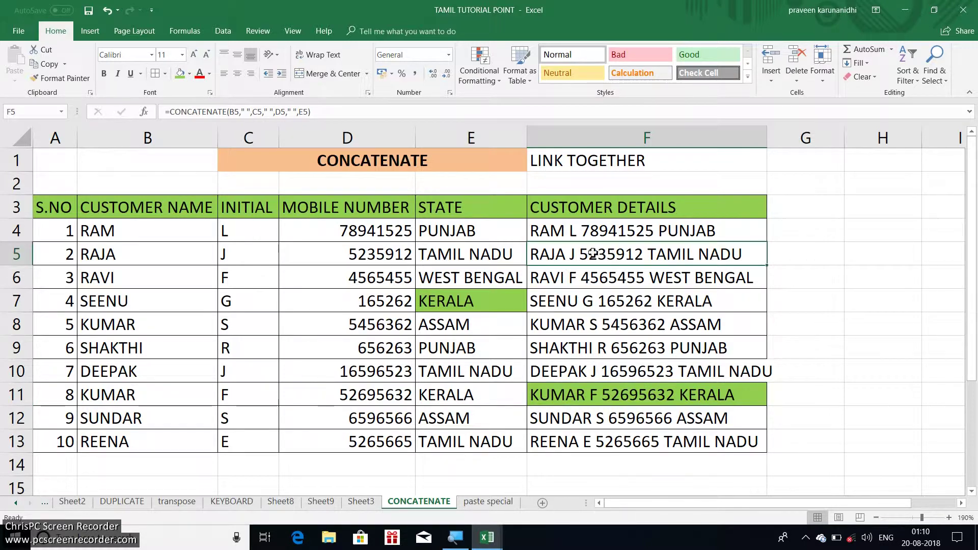
pyautogui.click(180, 74)
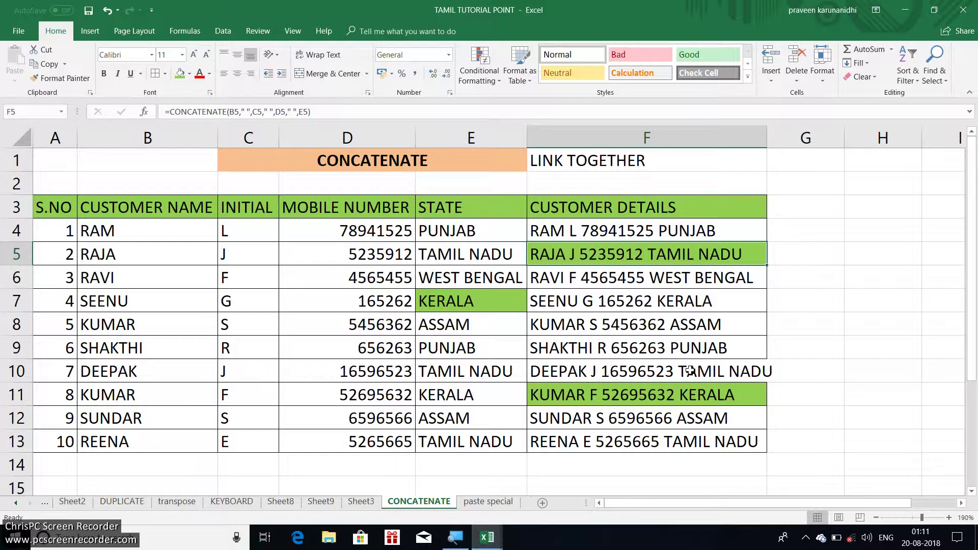
pyautogui.moveTo(473, 206)
pyautogui.mouseDown()
pyautogui.moveTo(685, 502)
pyautogui.moveTo(688, 348)
pyautogui.mouseUp()
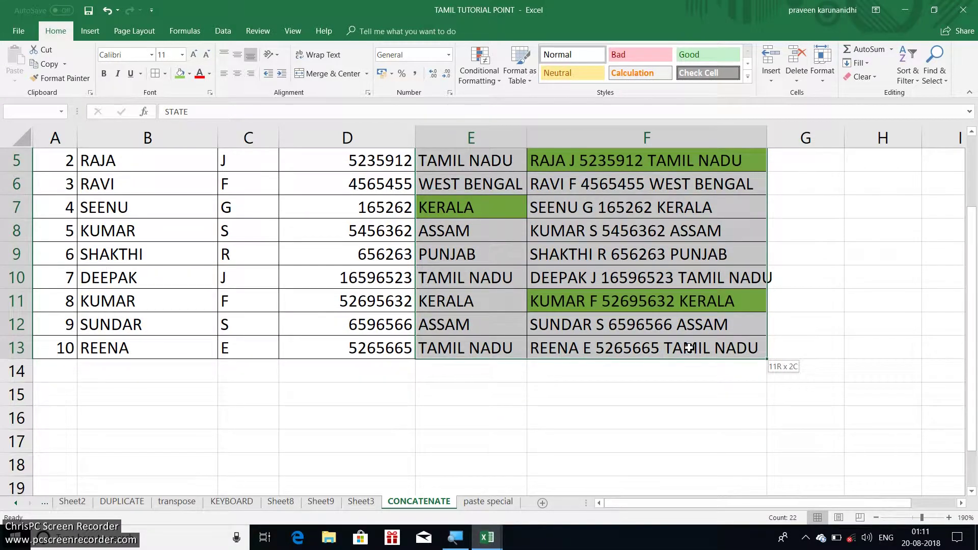
pyautogui.hotkey('ctrl', 'c')
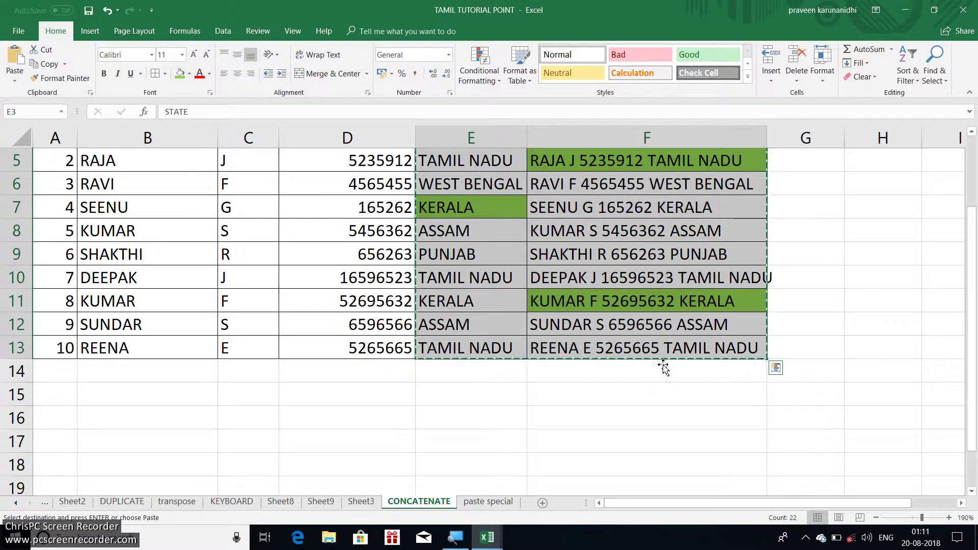
pyautogui.moveTo(487, 537)
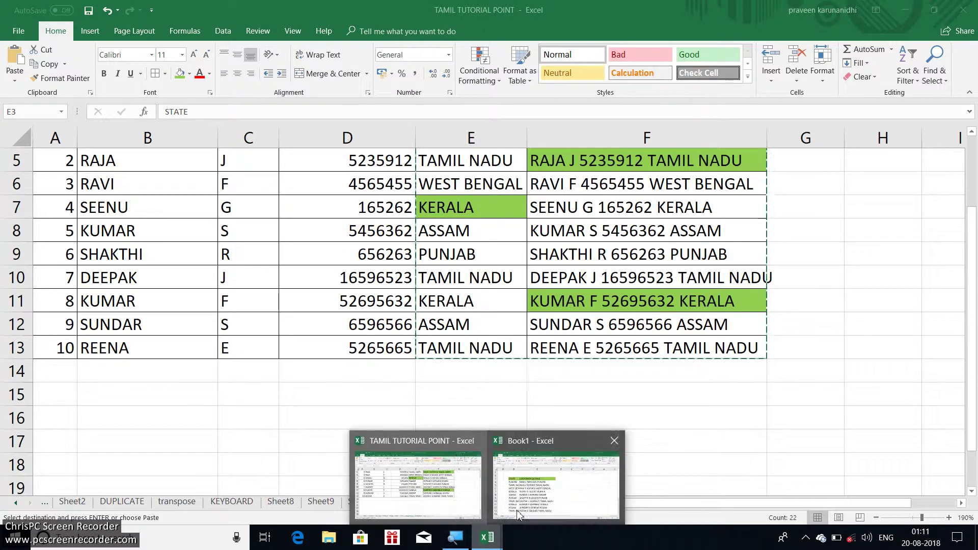
# Step: Paste the copied table into Book1 at D3 as Values & Source Formatting
pyautogui.click(560, 474)
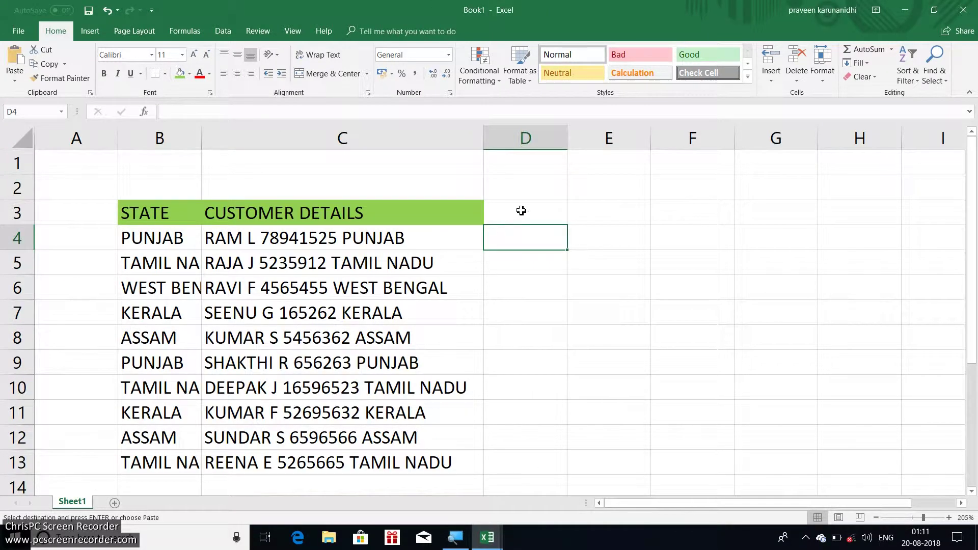
pyautogui.click(537, 213)
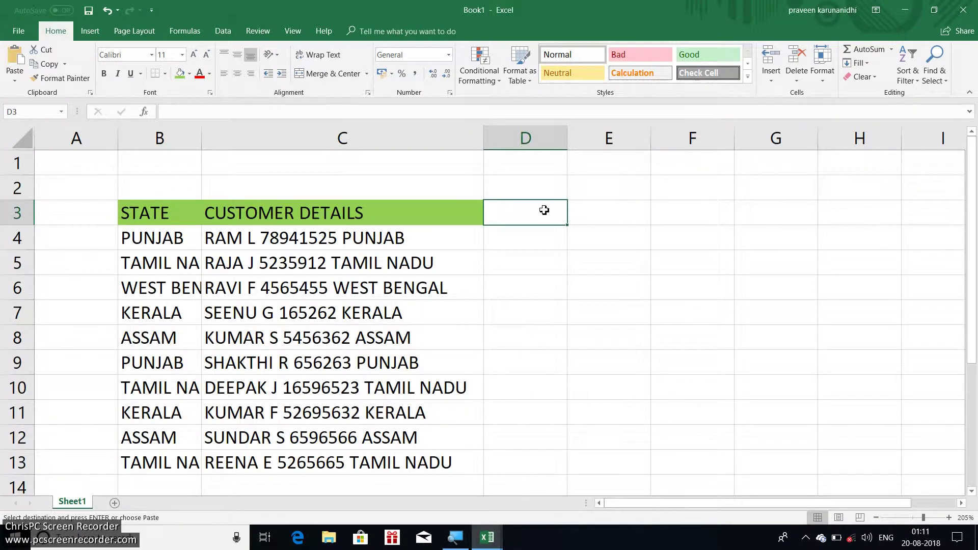
pyautogui.rightClick(544, 209)
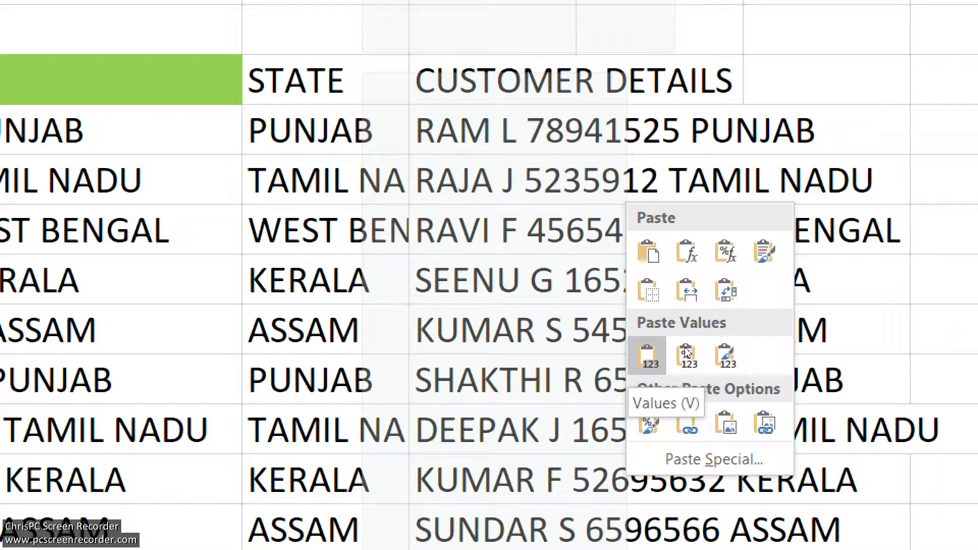
pyautogui.click(728, 354)
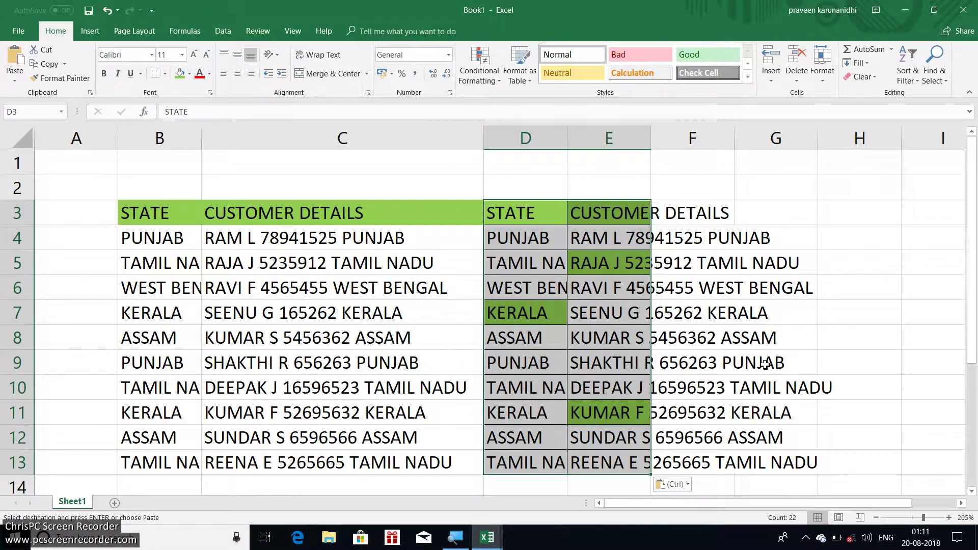
# Step: Widen column E to fit the customer details and return to TAMIL TUTORIAL POINT
pyautogui.click(765, 363)
pyautogui.moveTo(651, 138); pyautogui.dragTo(813, 140)
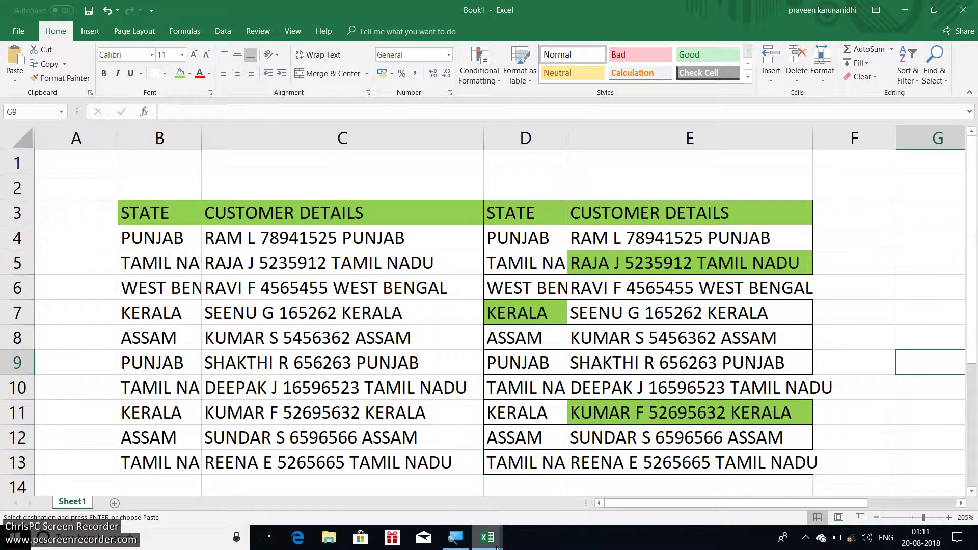
pyautogui.moveTo(486, 538)
pyautogui.click(417, 468)
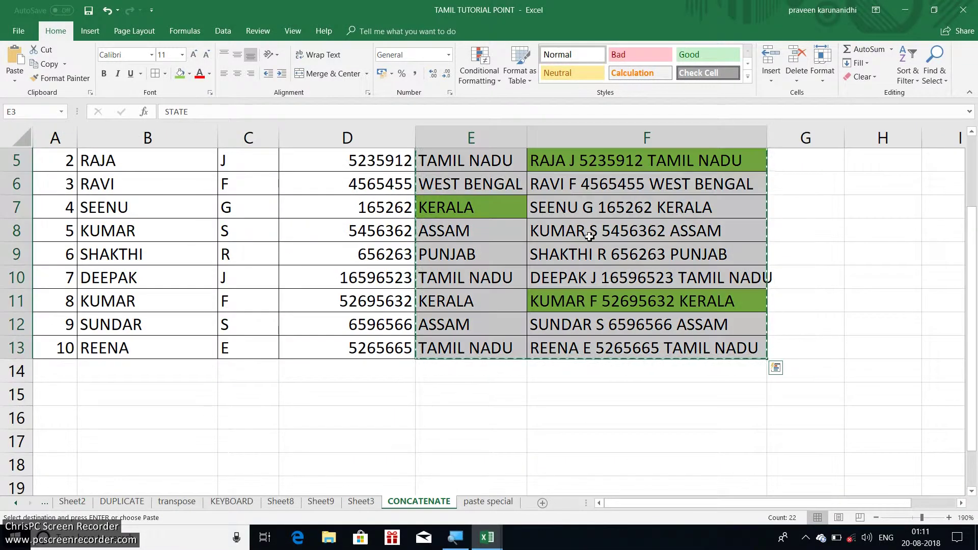
# Step: Check the CONCATENATE formula in F8, then go to Book1 to view both pasted tables
pyautogui.scroll(2, 589, 236)
pyautogui.click(637, 324)
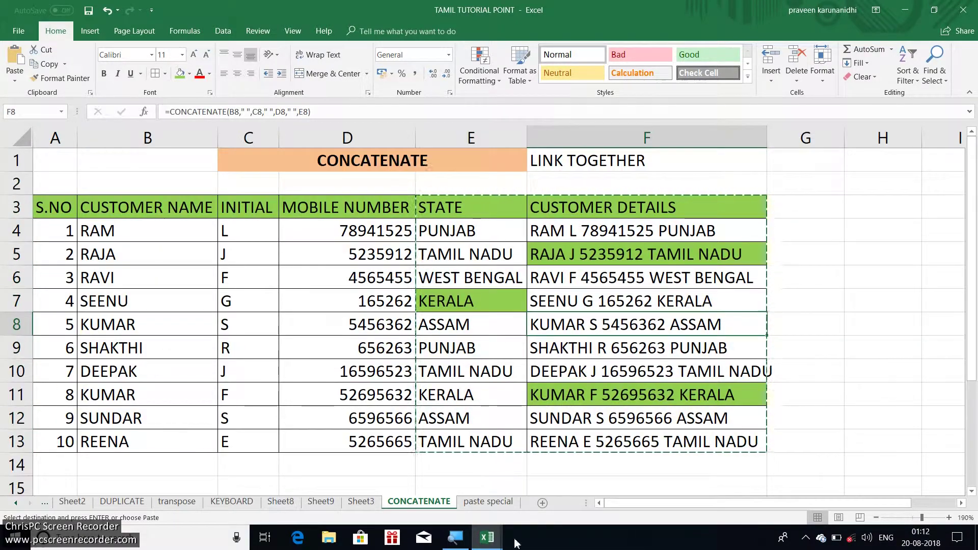
pyautogui.click(618, 461)
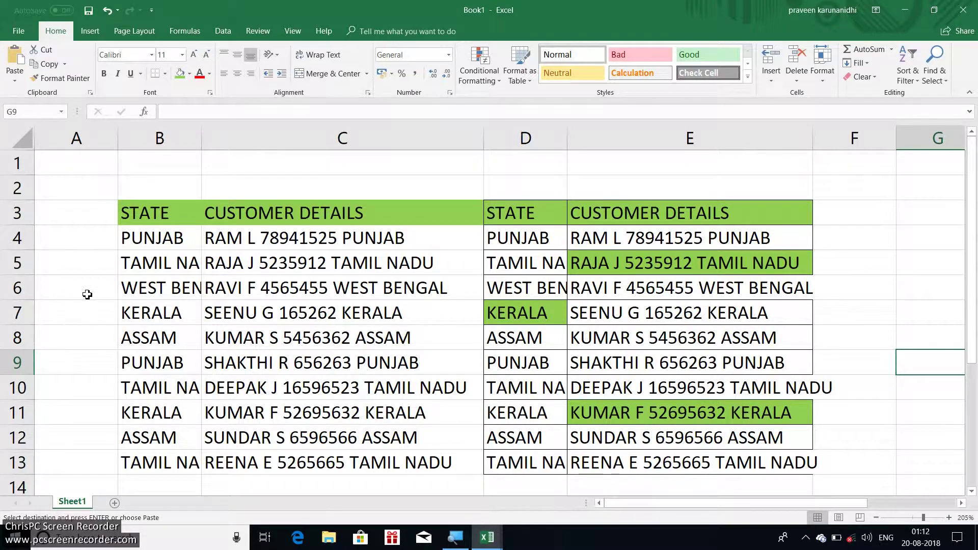
pyautogui.moveTo(135, 208)
pyautogui.mouseDown()
pyautogui.moveTo(271, 328)
pyautogui.moveTo(362, 445)
pyautogui.mouseUp()
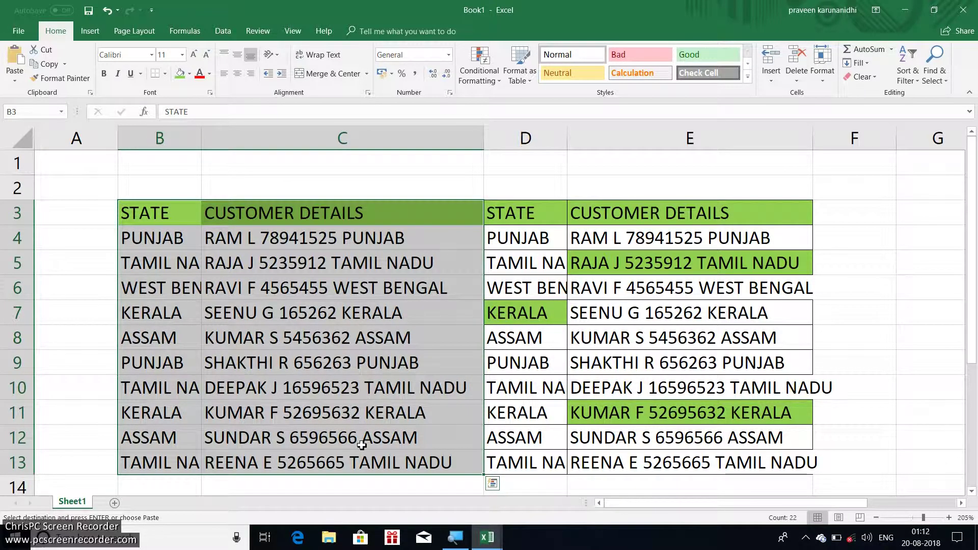
pyautogui.moveTo(515, 207); pyautogui.dragTo(645, 461)
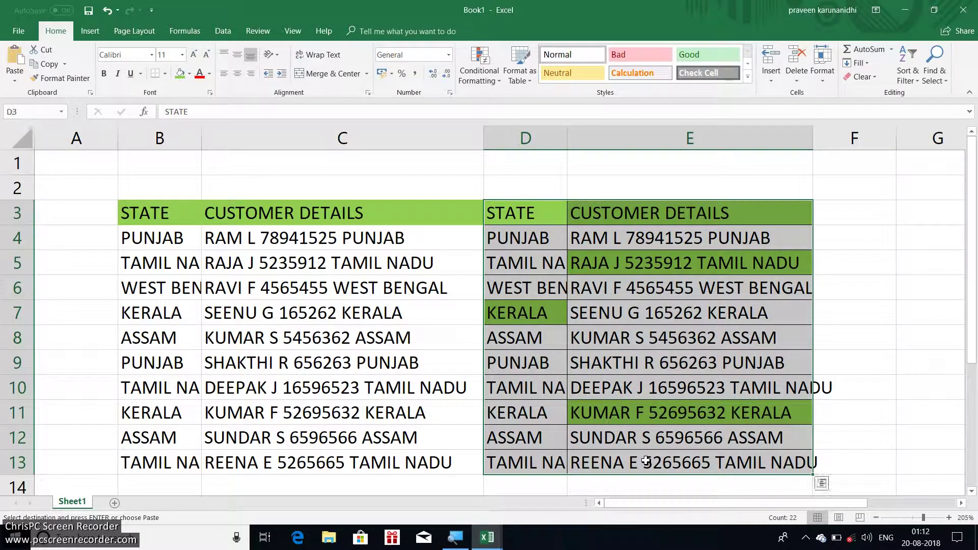